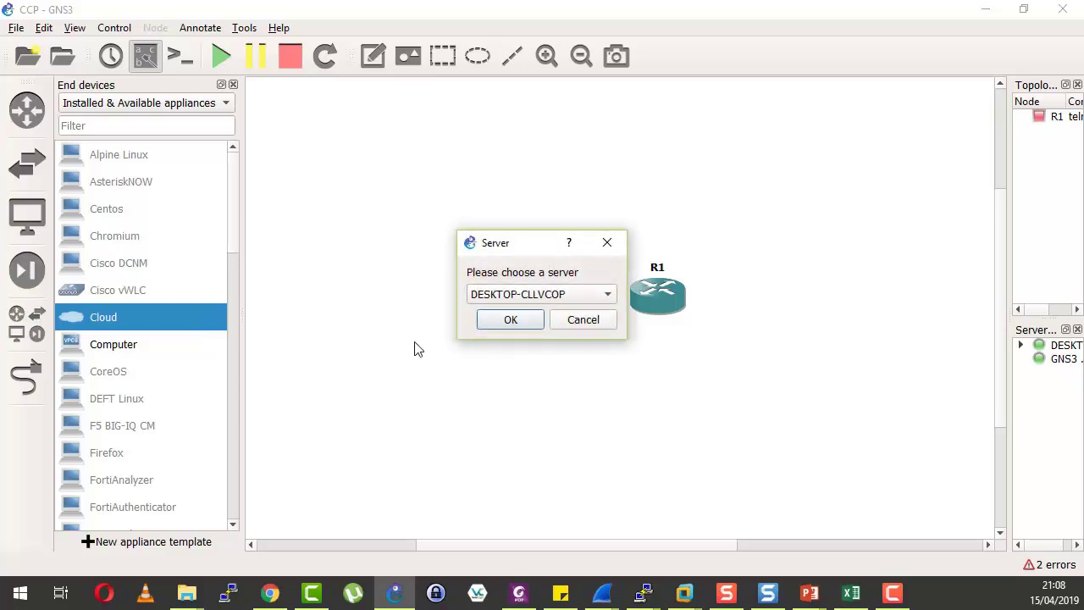
Add an Ethernet switch to the topology, confirming the server for the cloud and switch.
click(492, 321)
click(27, 162)
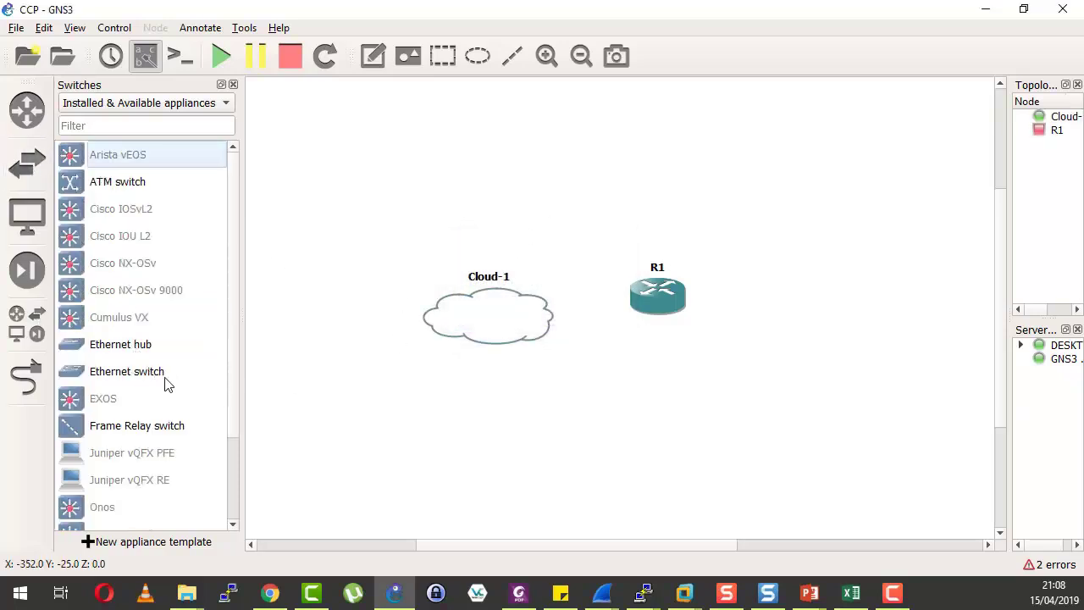
drag(163, 378, 581, 194)
click(505, 319)
Move Cloud-1 left and add the VMware Network Adapter VMnet8 to its interfaces.
drag(494, 331, 406, 305)
right_click(407, 305)
click(424, 306)
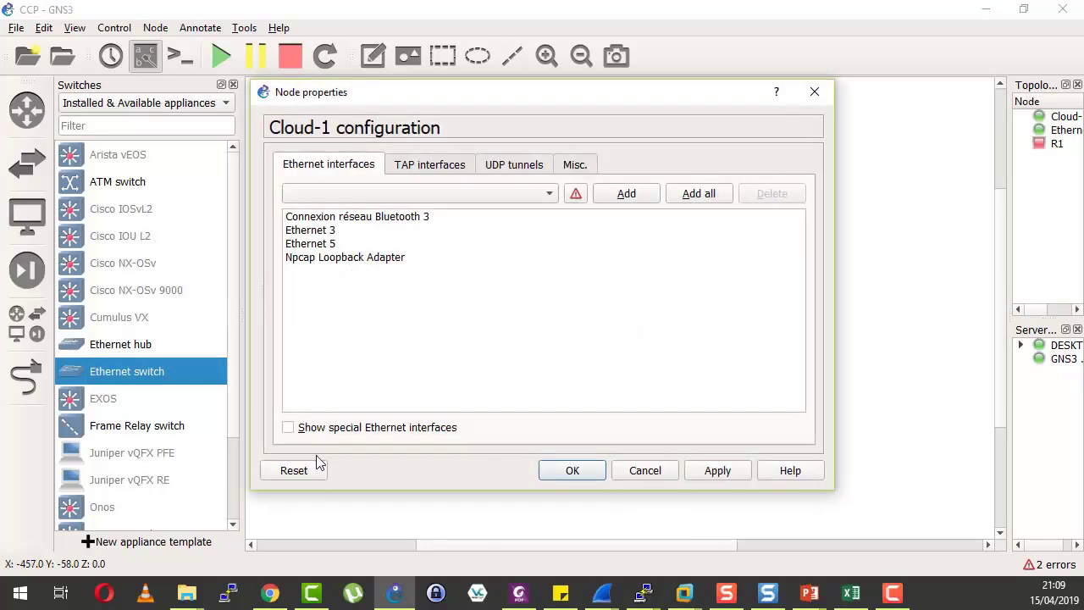
click(508, 194)
click(502, 198)
click(627, 193)
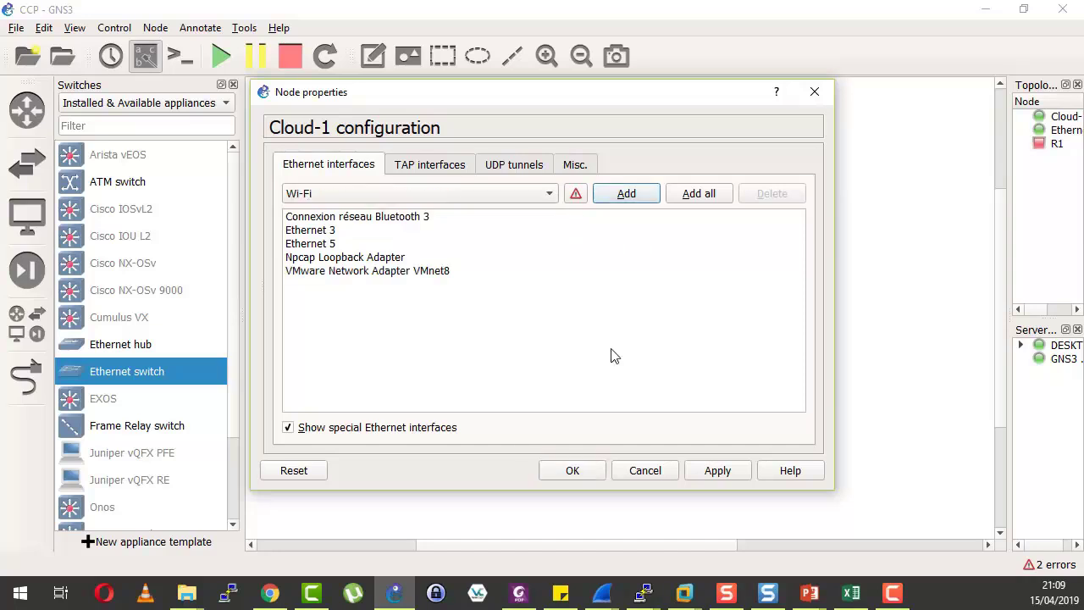
click(718, 470)
click(573, 470)
Link Cloud-1's VMnet8 adapter to Ethernetswitch-1's e0 port.
click(26, 378)
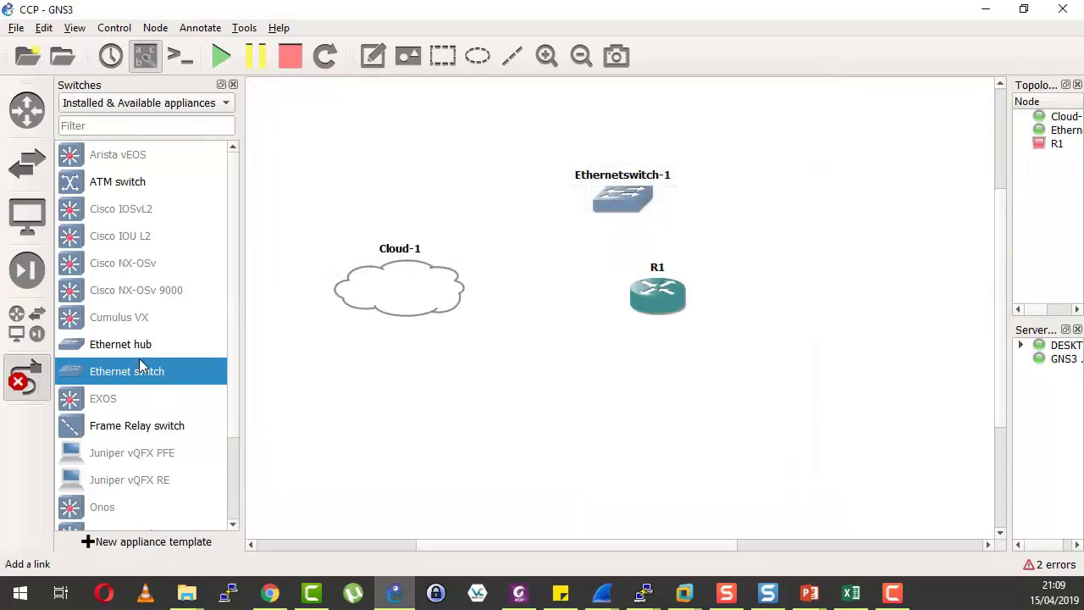
click(449, 316)
click(525, 369)
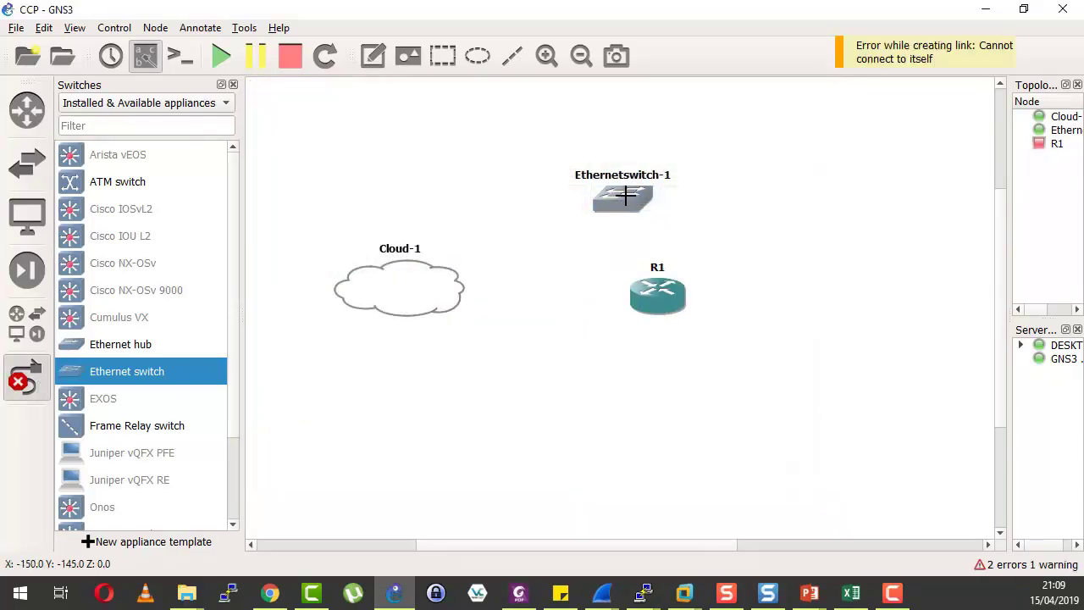
click(615, 213)
click(648, 214)
click(409, 294)
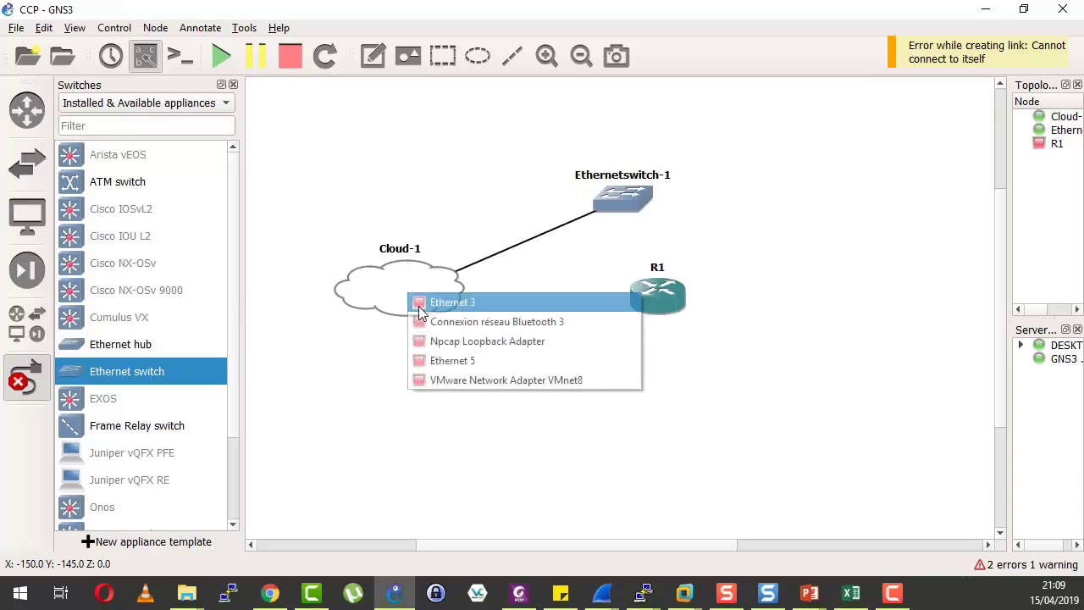
click(453, 384)
Draw a link from R1's first FastEthernet port toward an Ethernetswitch-1 port.
click(655, 300)
click(669, 308)
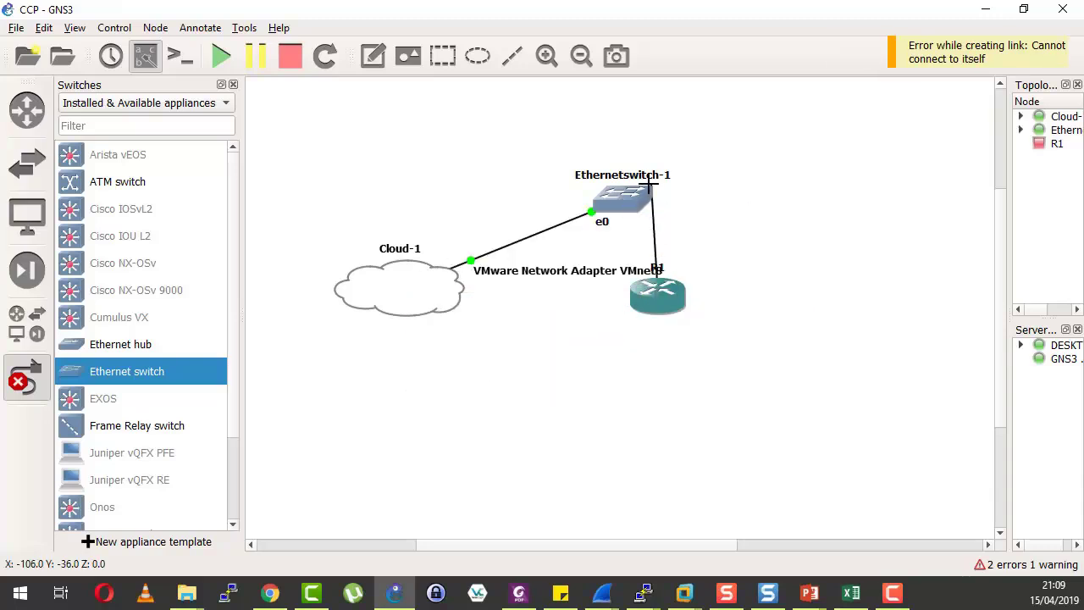
click(642, 209)
click(642, 206)
click(625, 195)
Connect R1's f0/0 to switch port e1, then reposition R1 and the VMnet8 label.
click(653, 227)
right_click(567, 368)
drag(669, 301, 760, 302)
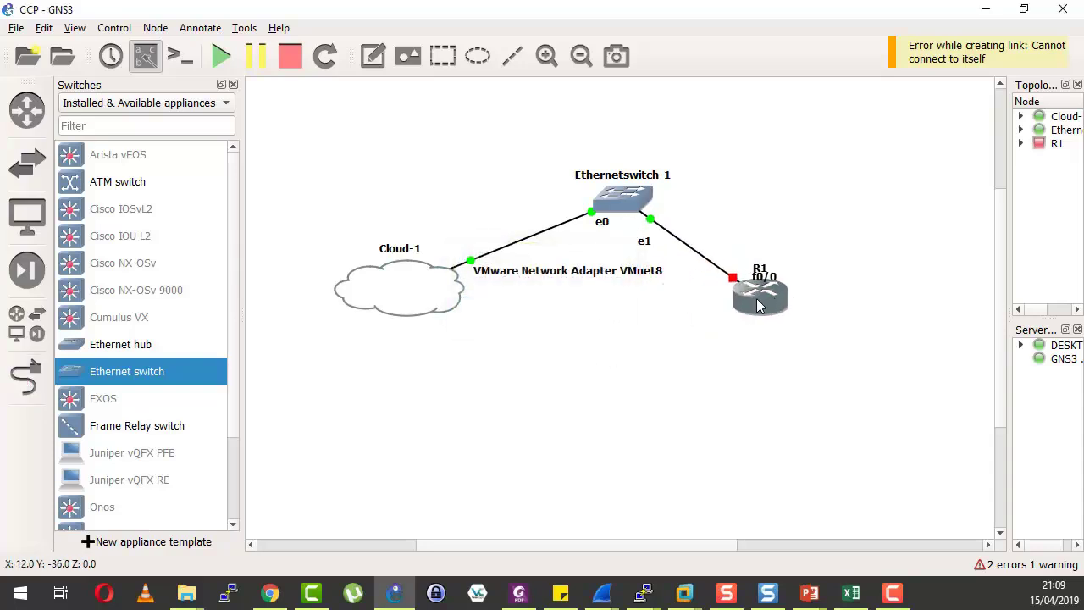
drag(557, 281, 402, 355)
Start all devices and open R1's console.
right_click(755, 305)
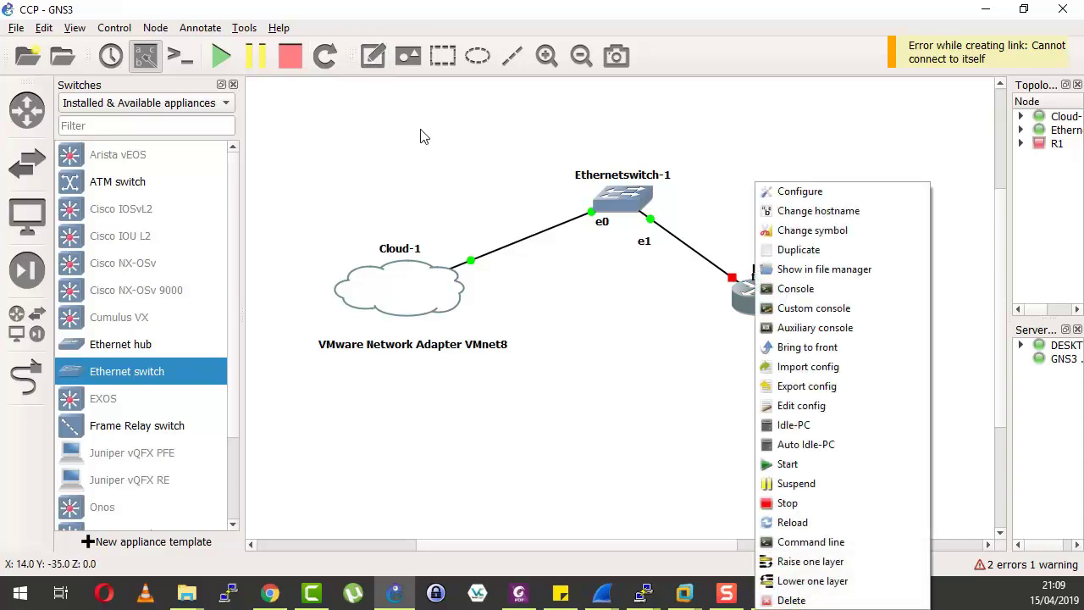
click(214, 69)
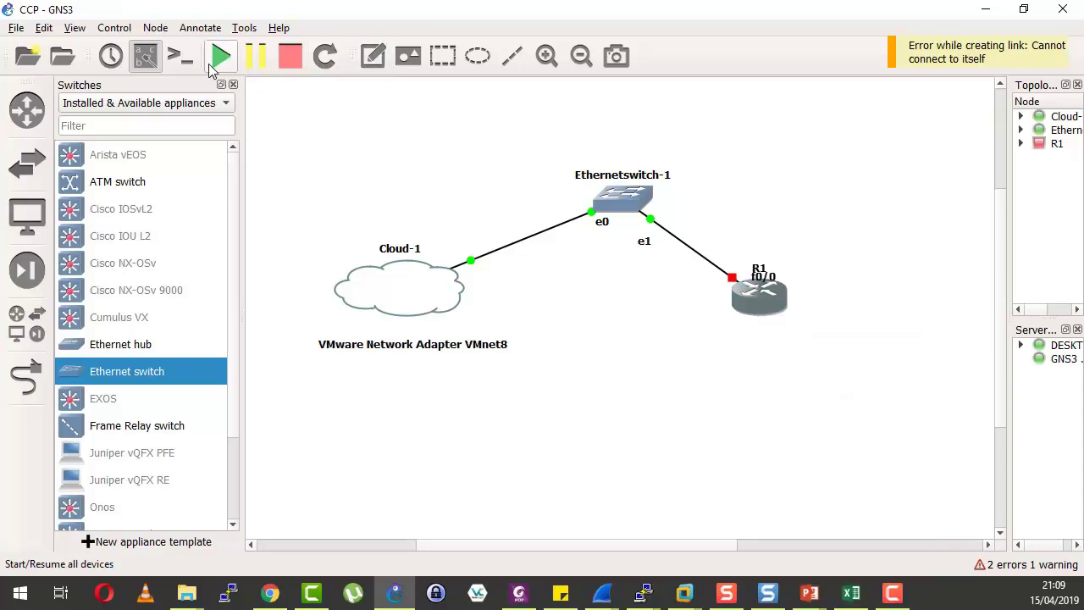
right_click(765, 299)
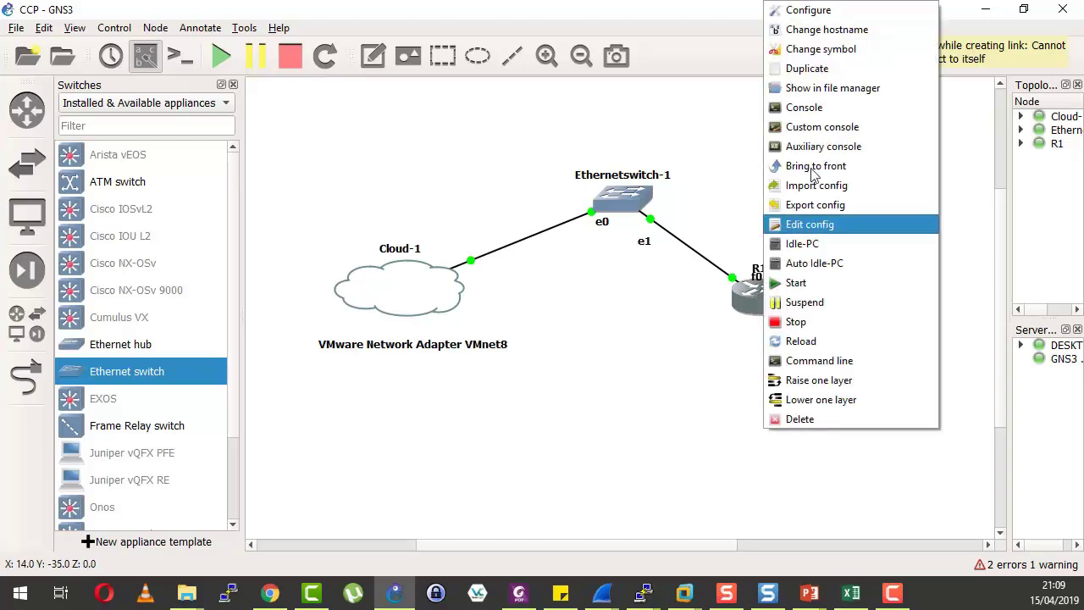
click(817, 91)
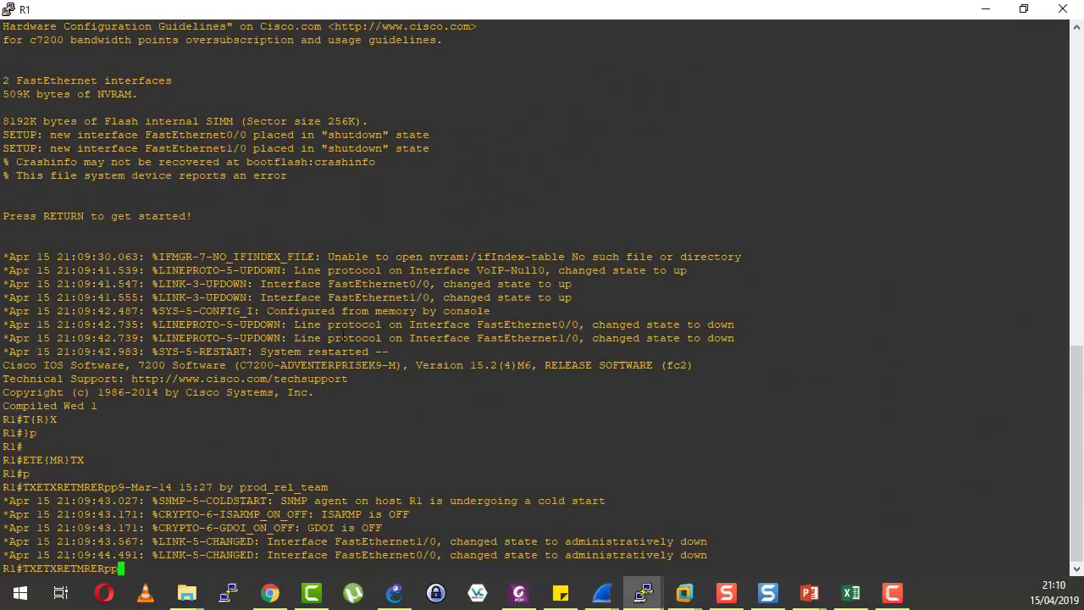
Clear the prompt and enter configuration for interface FastEthernet0/0 via conf t.
key(BackSpace)
key(BackSpace)
key(BackSpace)
key(BackSpace)
key(BackSpace)
key(BackSpace)
key(BackSpace)
key(BackSpace)
key(BackSpace)
key(BackSpace)
key(BackSpace)
key(BackSpace)
key(BackSpace)
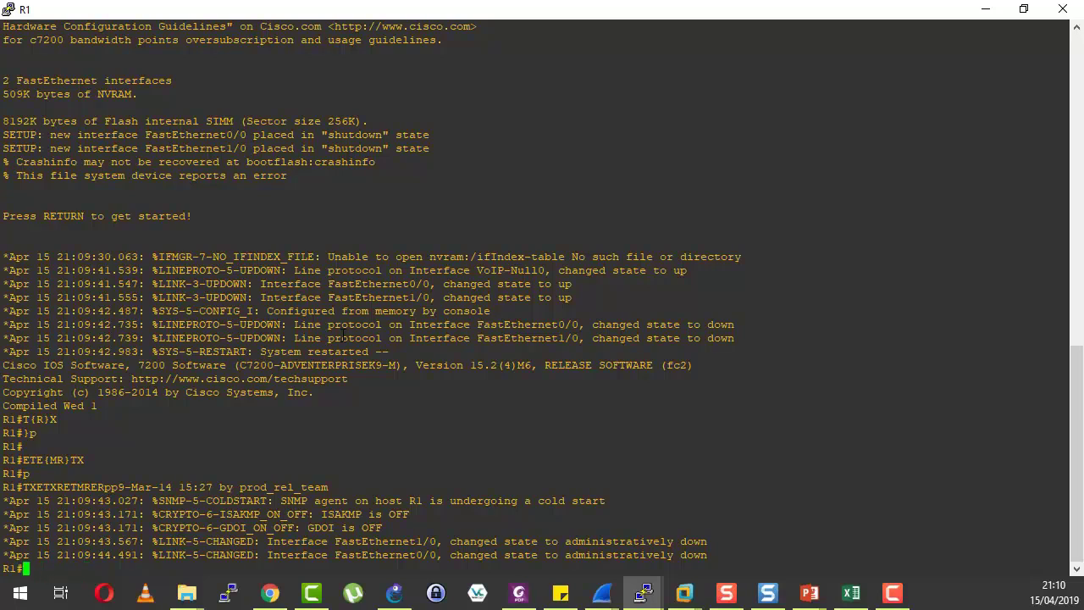
key(Return)
key(Return)
key(Return)
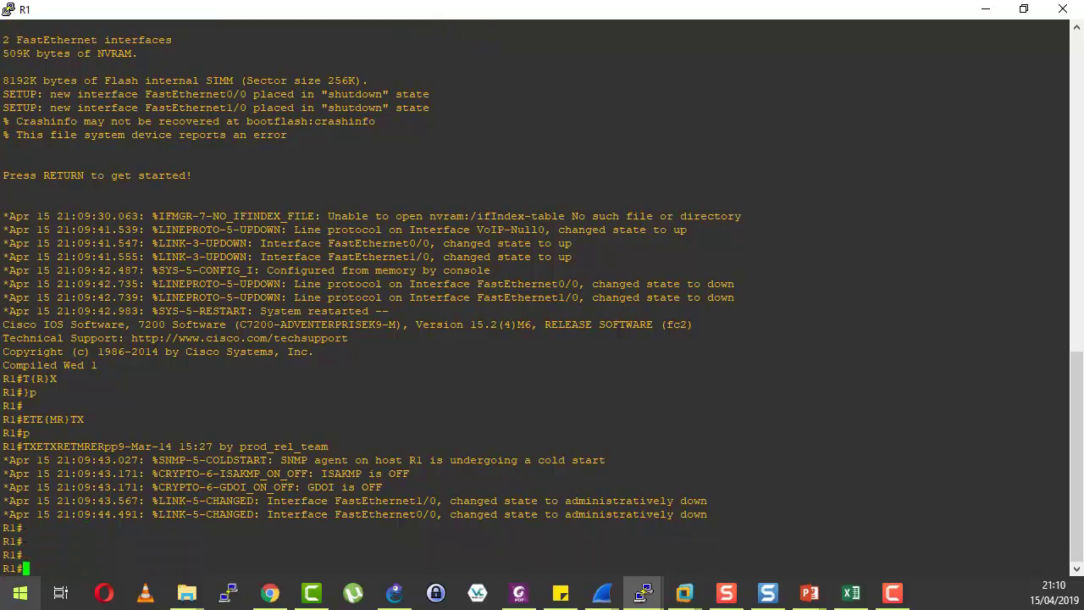
text(conf t)
key(Return)
text(nit)
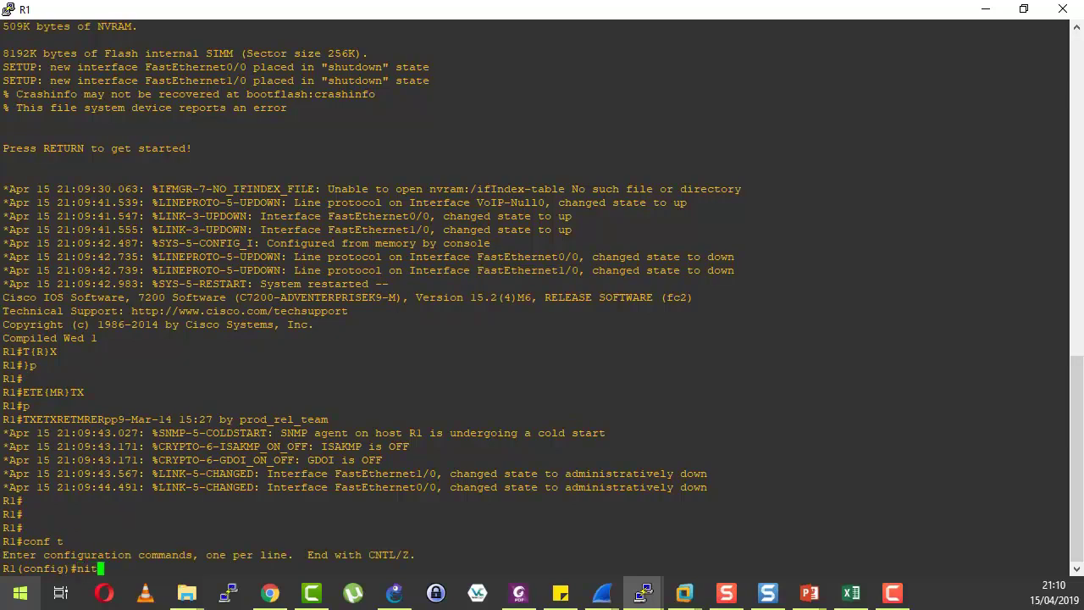
key(BackSpace)
text(inter)
key(Tab)
text(fas)
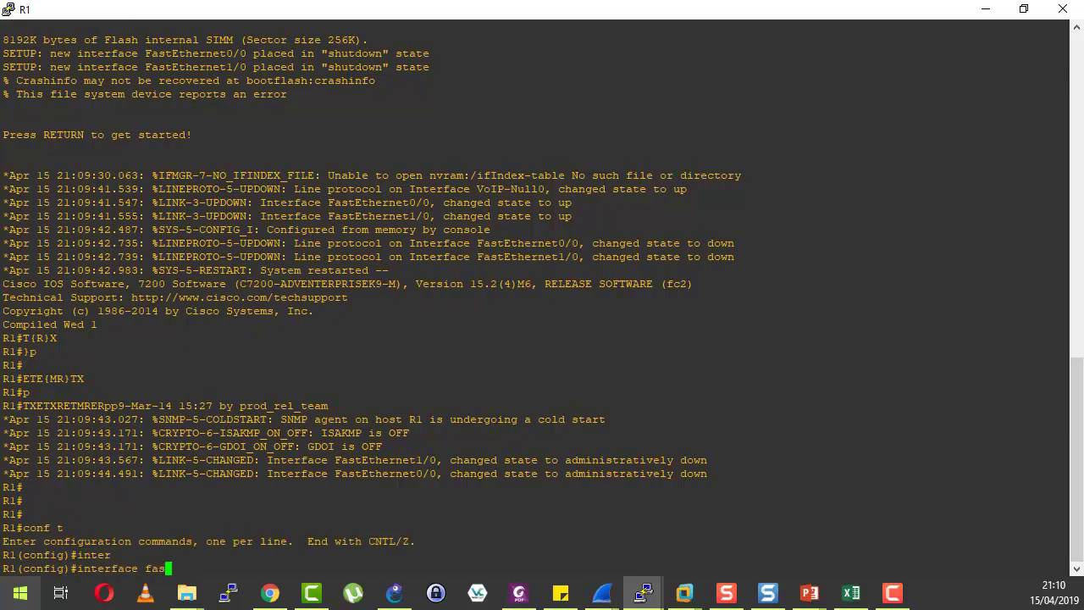
key(Tab)
text(0/0)
key(Return)
Assign 192.168.18.159 255.255.255.0, enable it with no shutdown, and exit.
text(ip add)
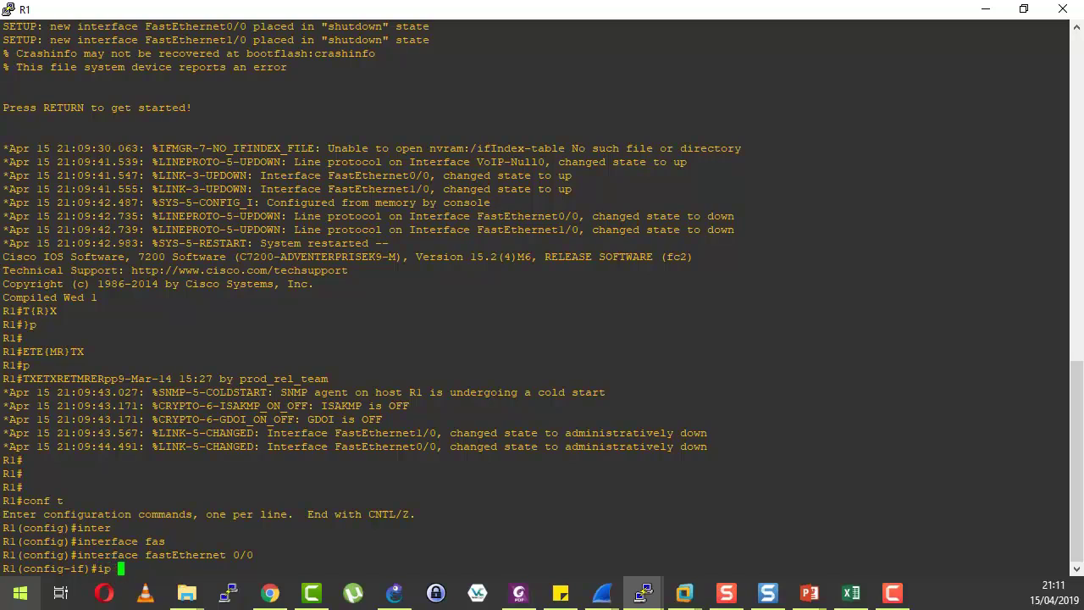
key(Tab)
text(192.168)
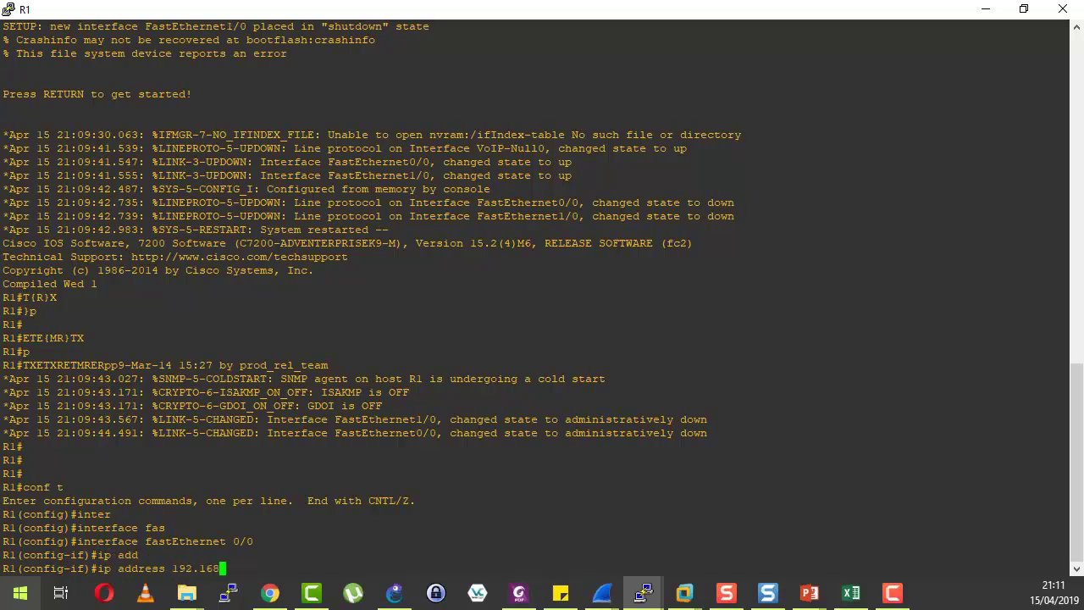
text(.18.159 255.255.255.0)
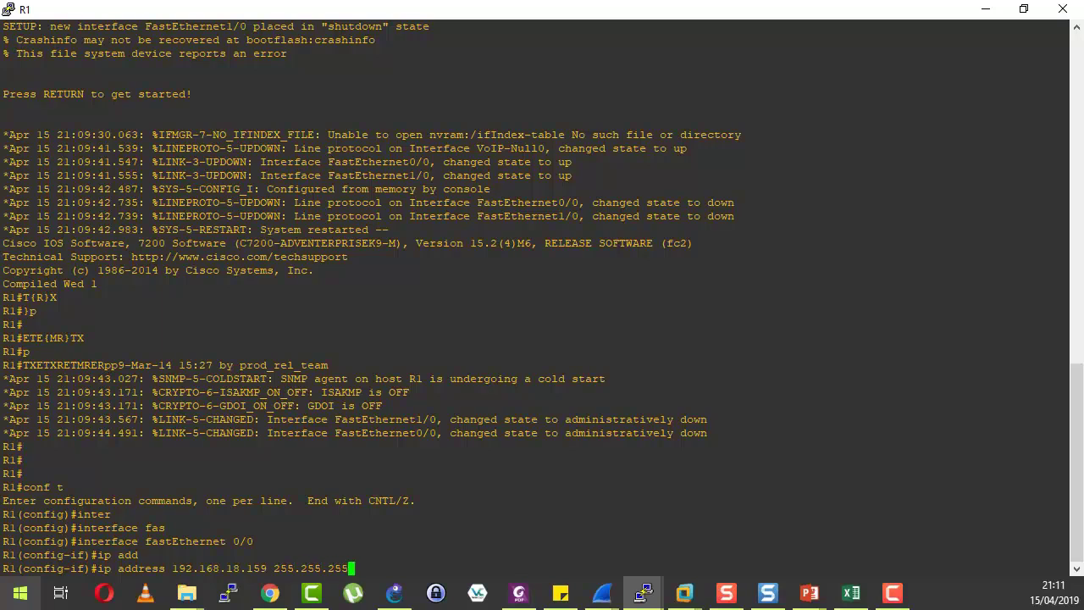
key(Return)
text(no shu)
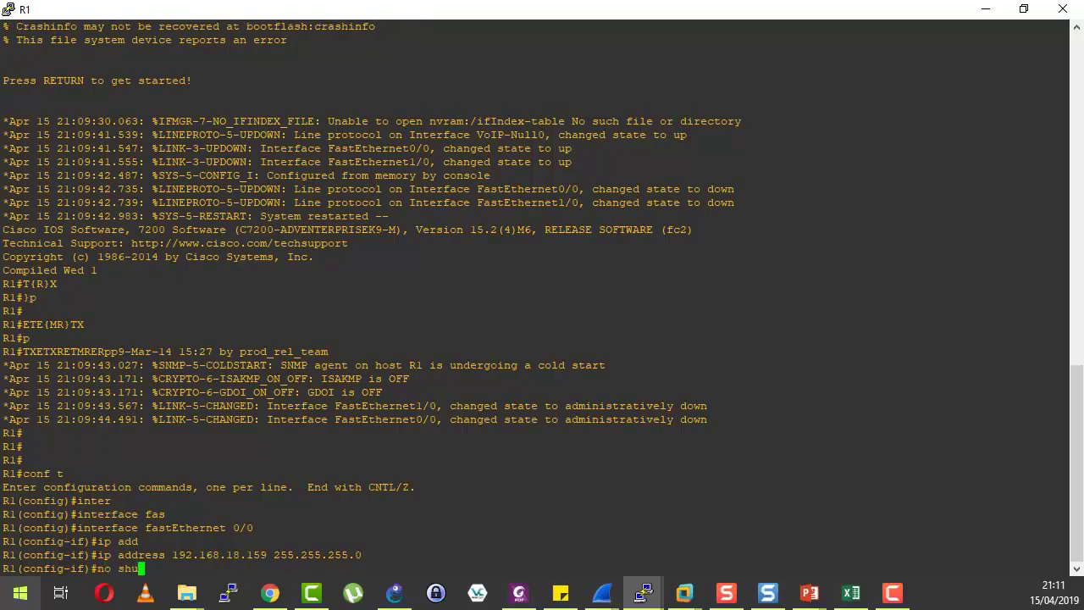
key(Tab)
key(Return)
text(exit)
key(Return)
key(Return)
Enable R1's HTTP server with ip http server.
text(ip)
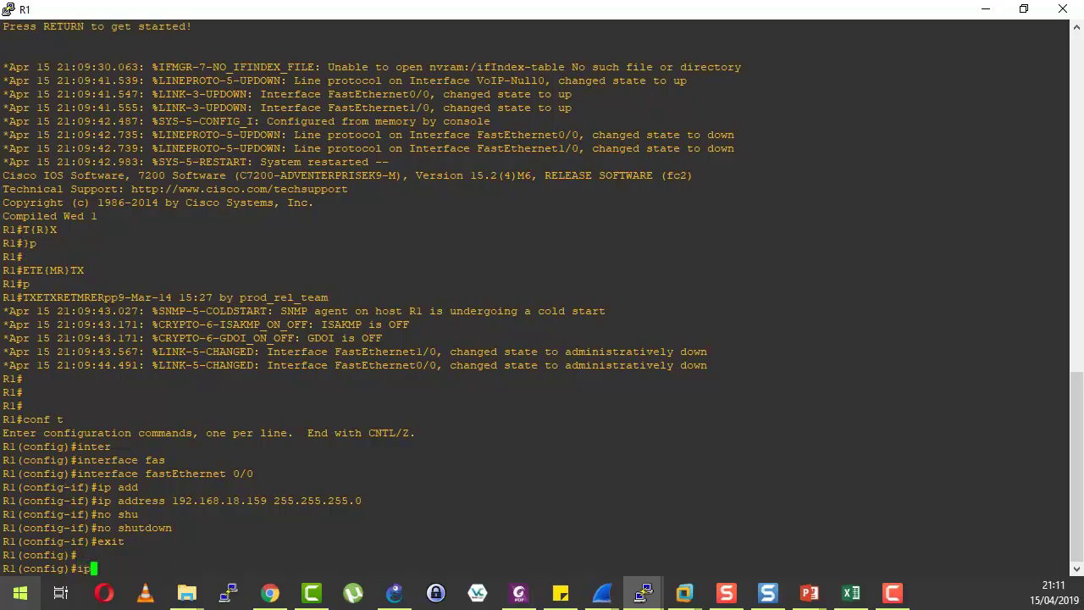
text( htt)
key(Tab)
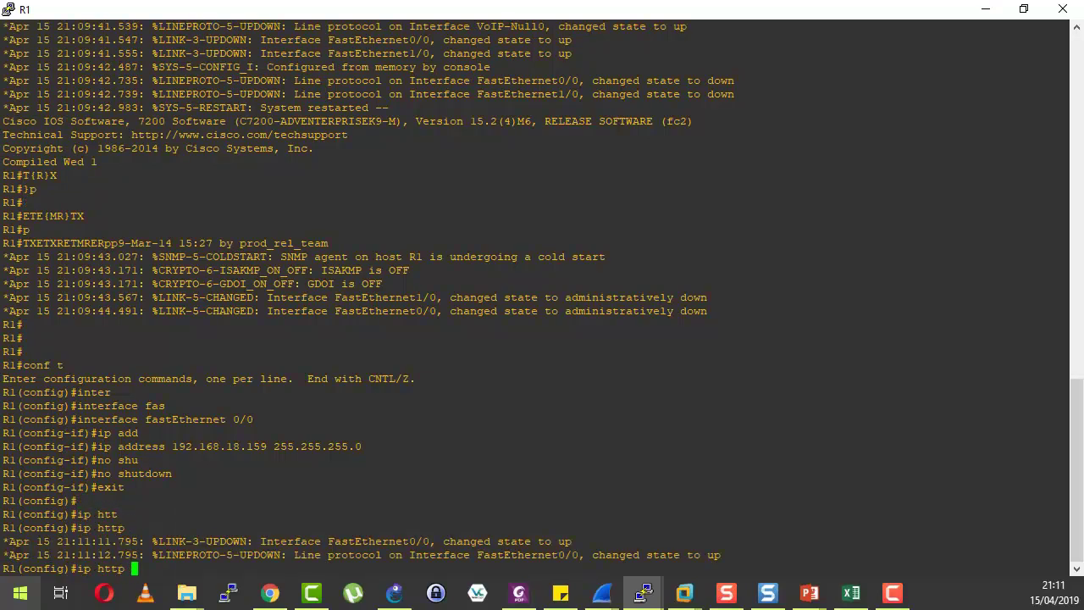
text(?)
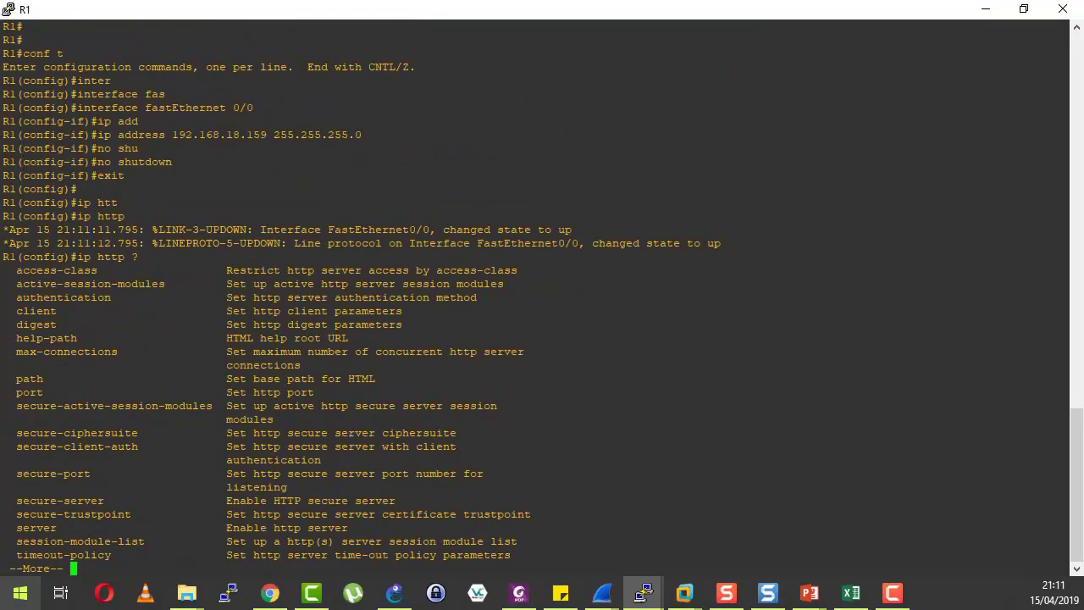
key(space)
text(ser)
key(Tab)
text(?)
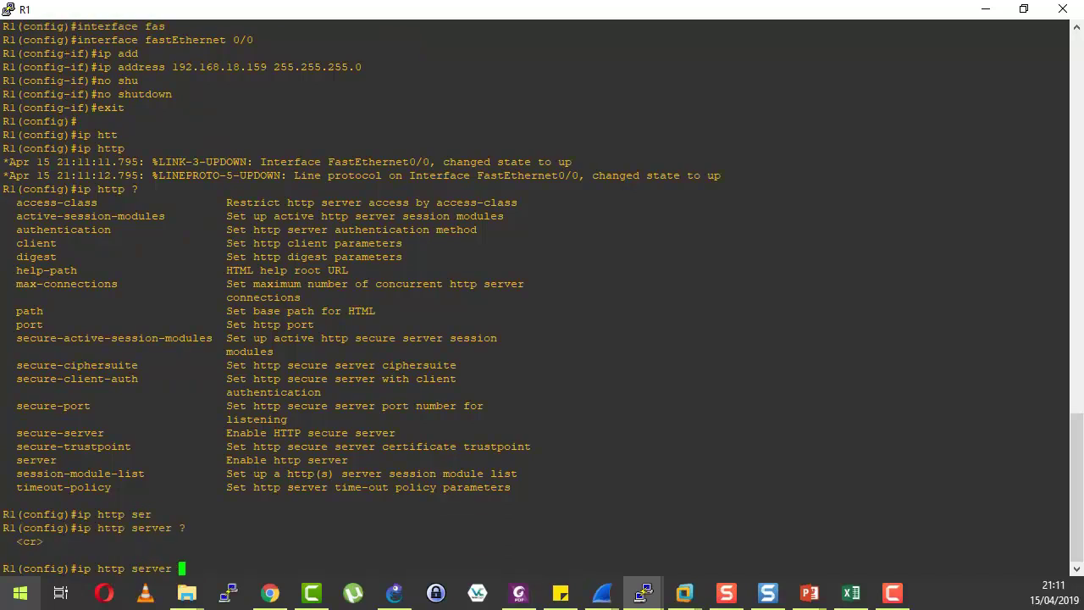
key(Return)
key(Return)
key(Return)
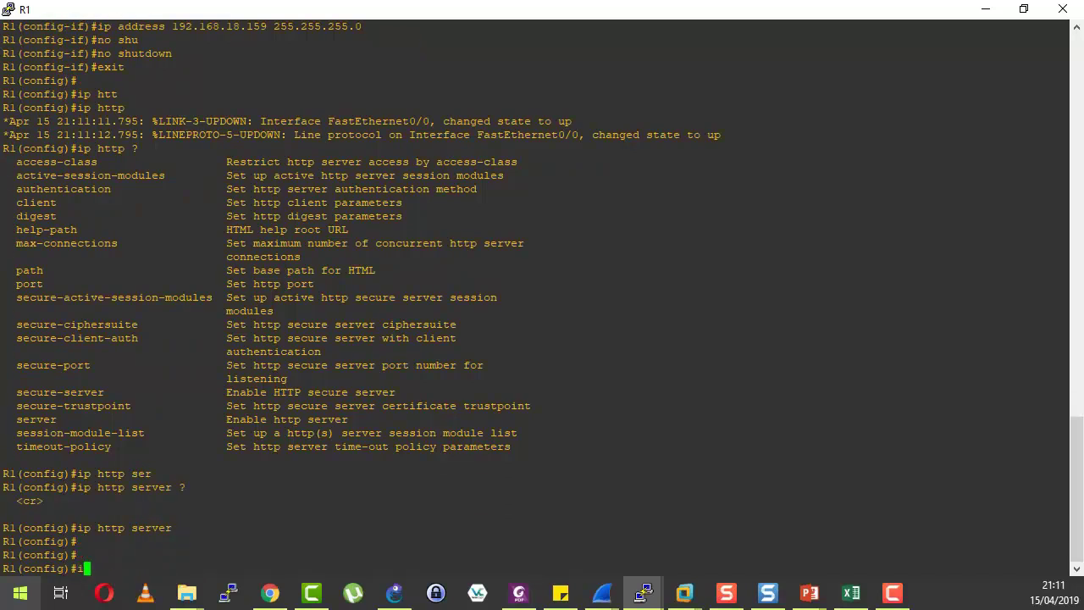
Set web authentication to local with ip http authentication local.
text(ip htt)
key(Tab)
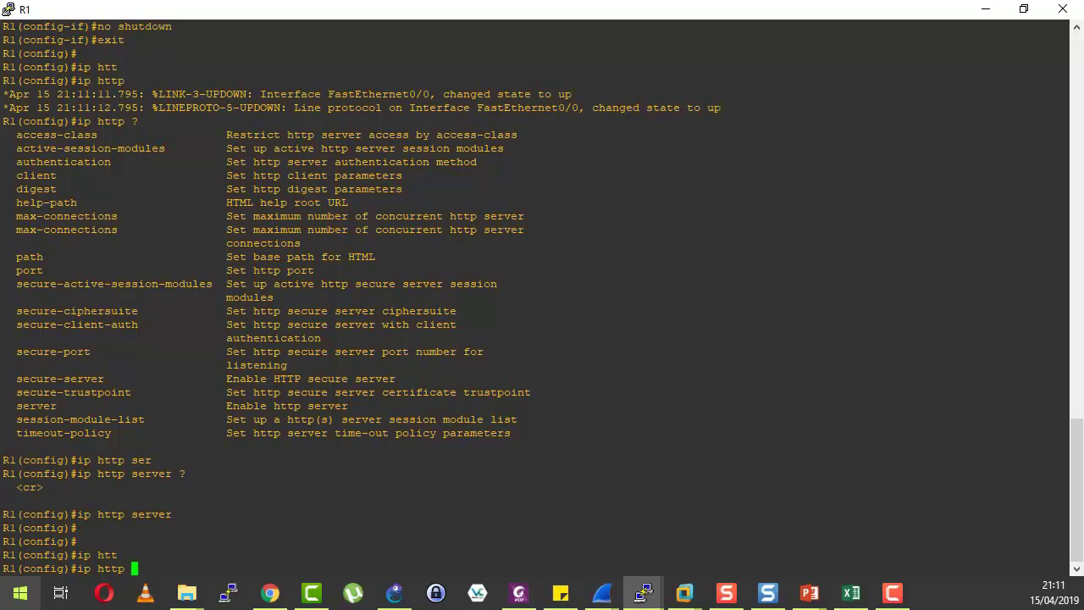
text(?)
key(space)
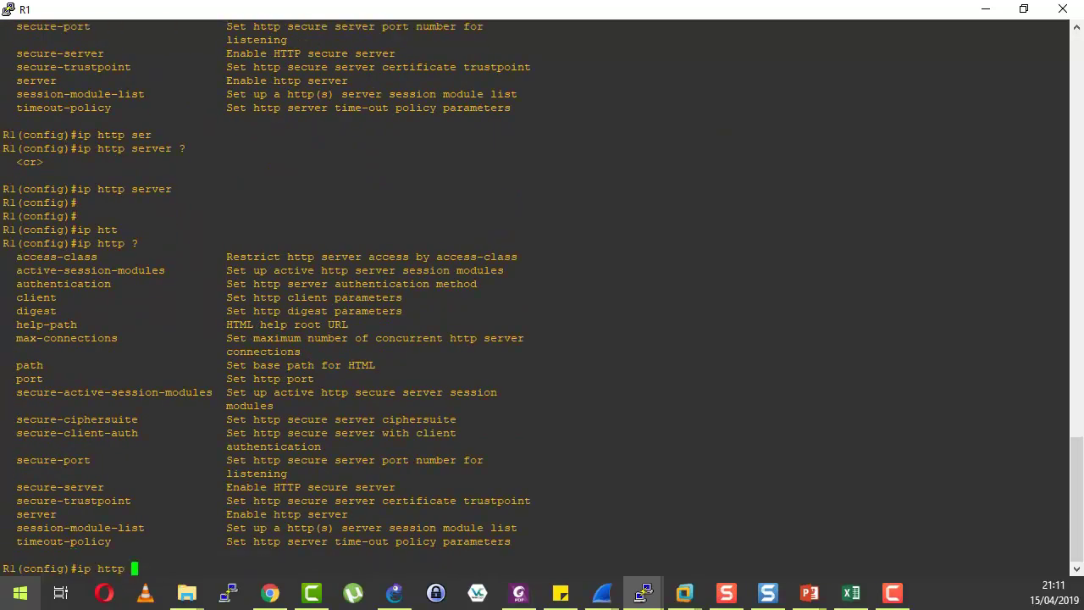
text(au)
key(Tab)
key(Return)
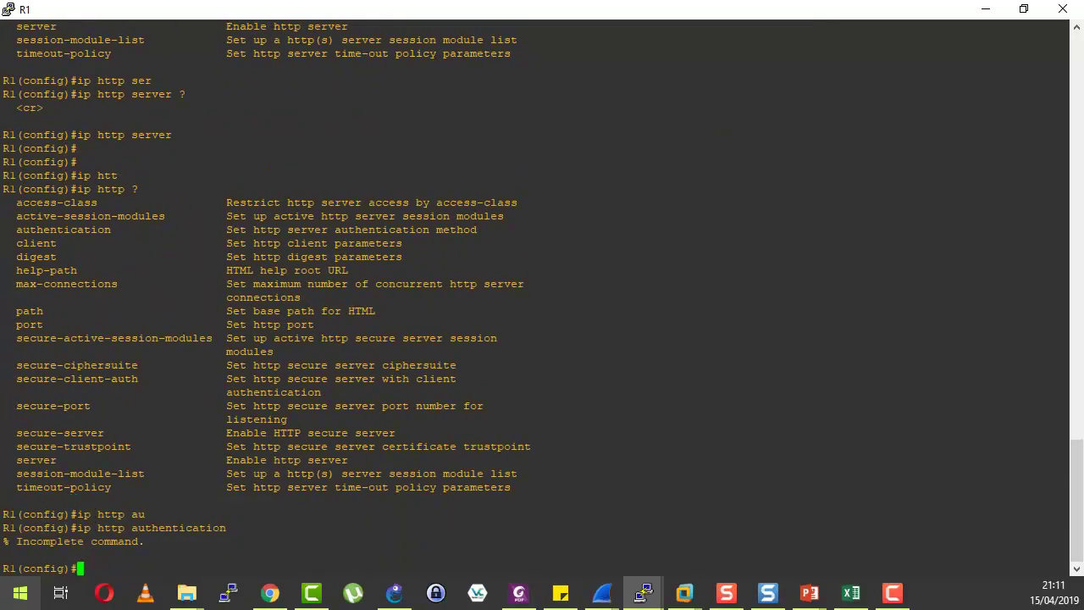
key(Up)
text(loc)
key(Tab)
key(Return)
key(Return)
key(Return)
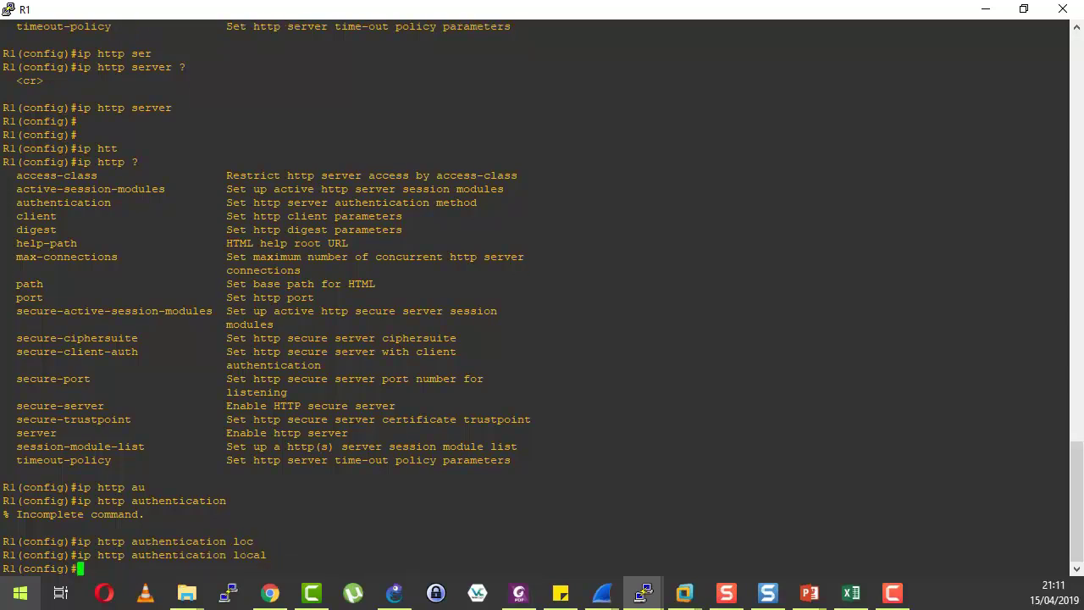
Create a local user with privilege 15 and a secret password.
key(Tab)
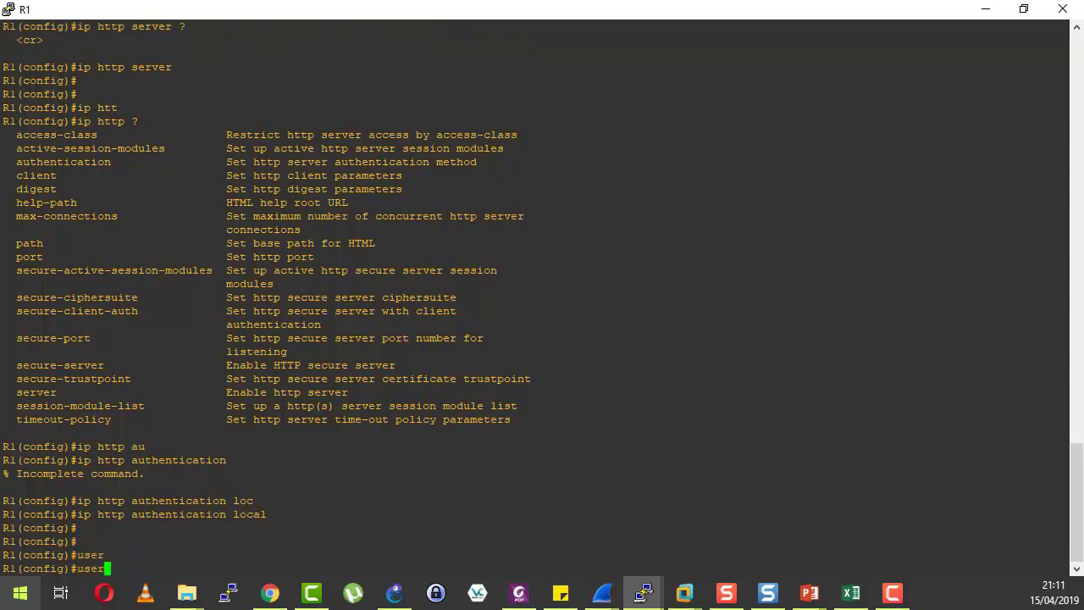
key(Tab)
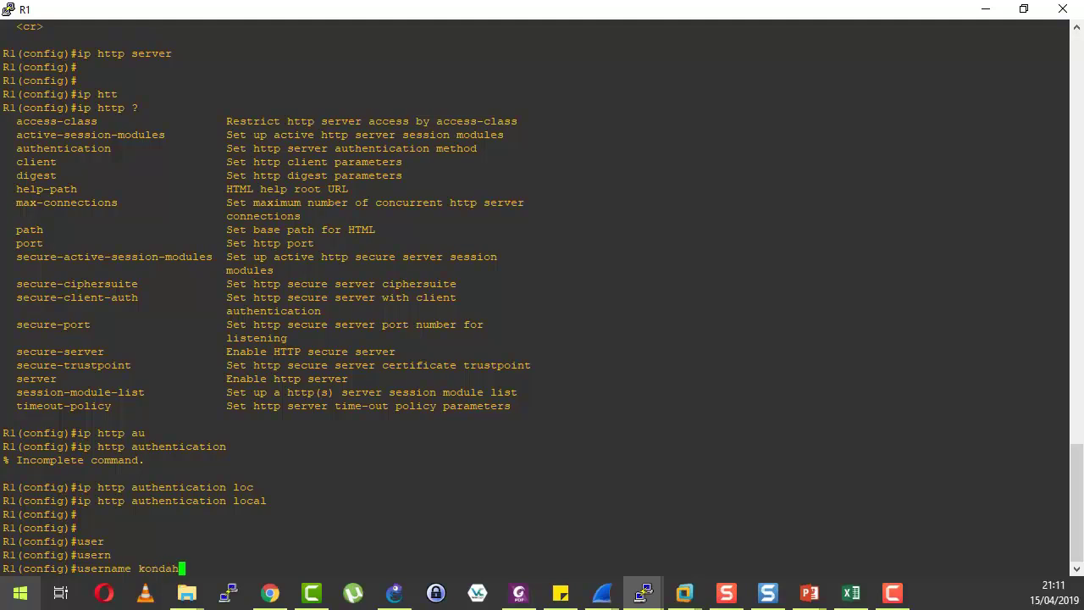
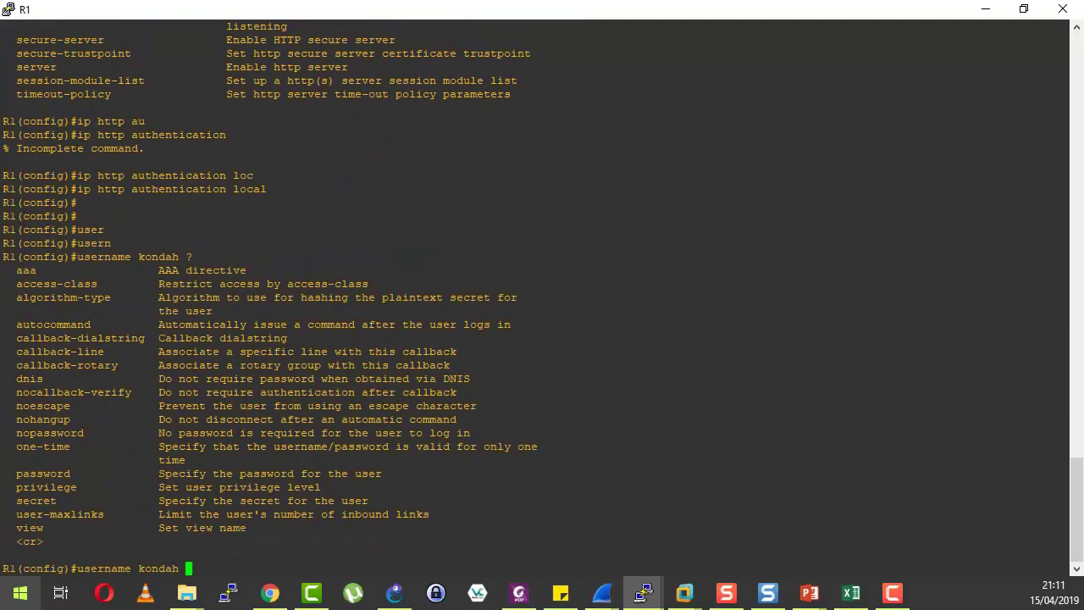
key(Tab)
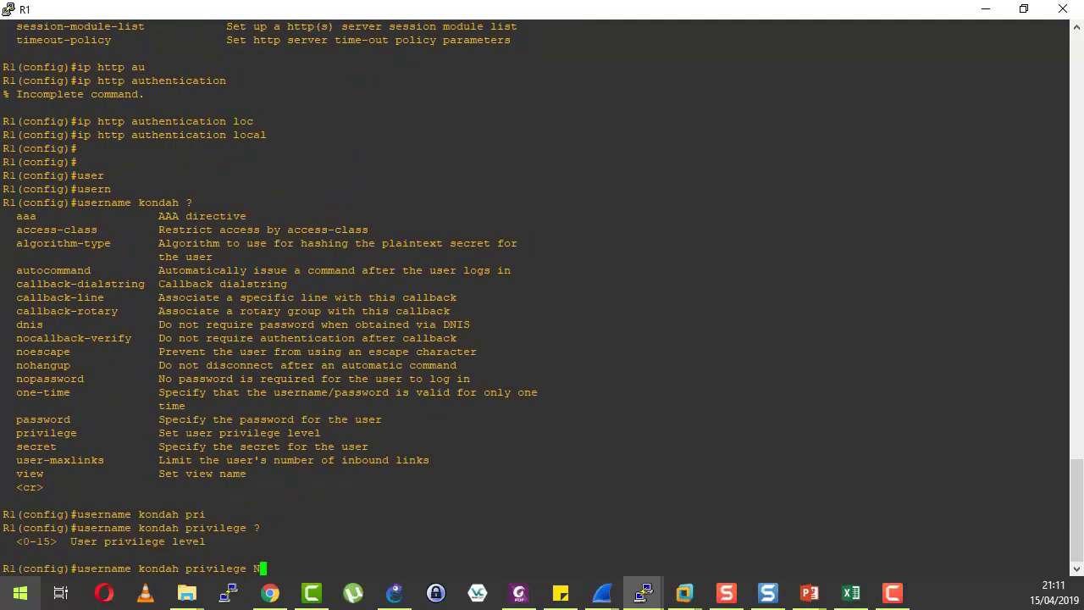
key(BackSpace)
key(BackSpace)
key(BackSpace)
key(BackSpace)
key(Tab)
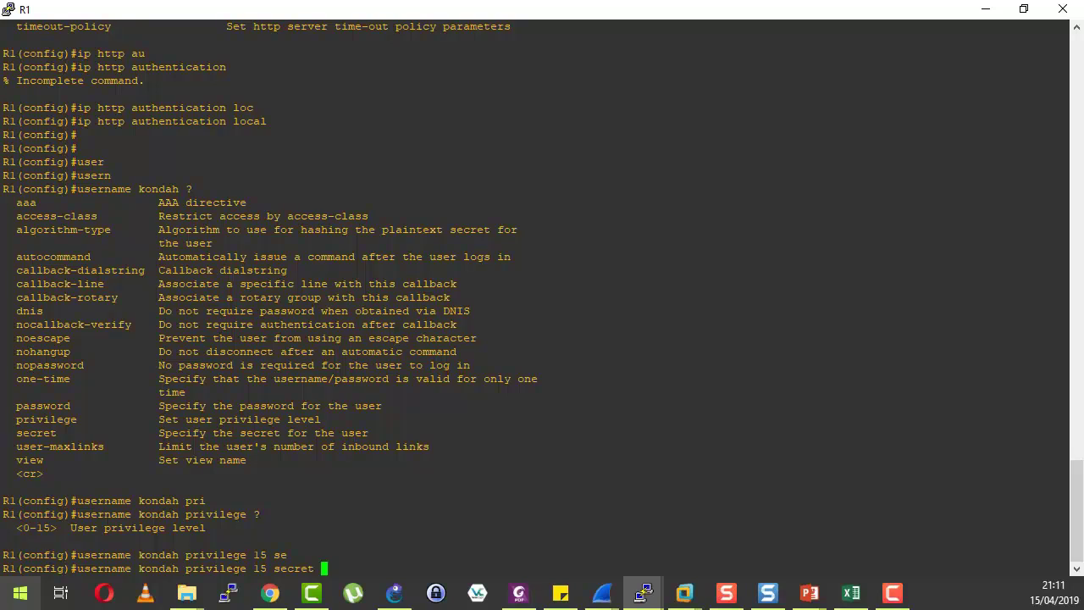
key(Return)
key(Return)
key(Return)
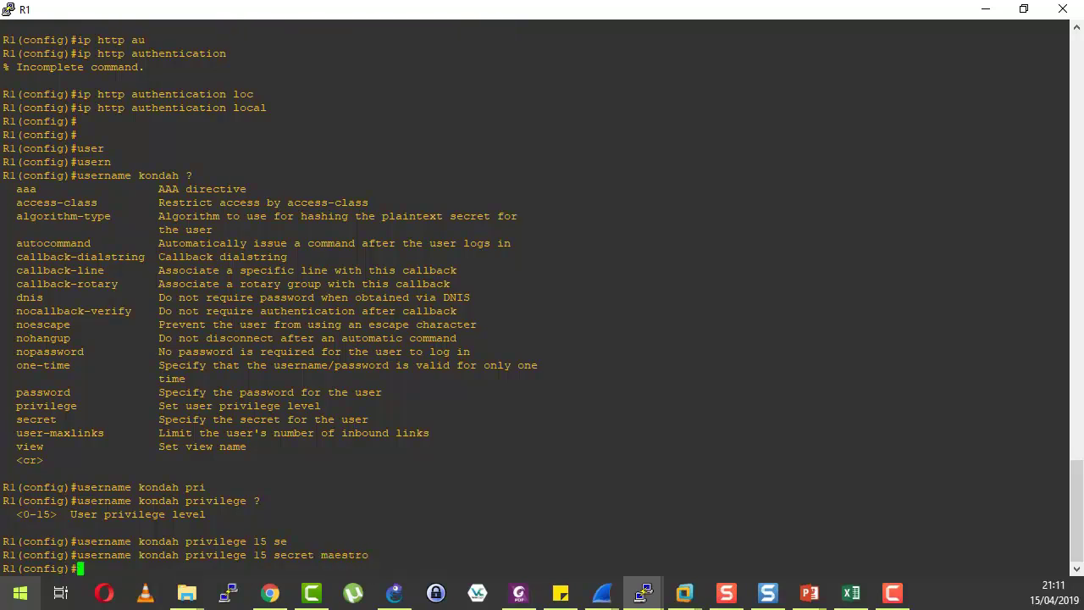
Enable the HTTPS server with ip http secure-server.
text(ip htt)
key(Tab)
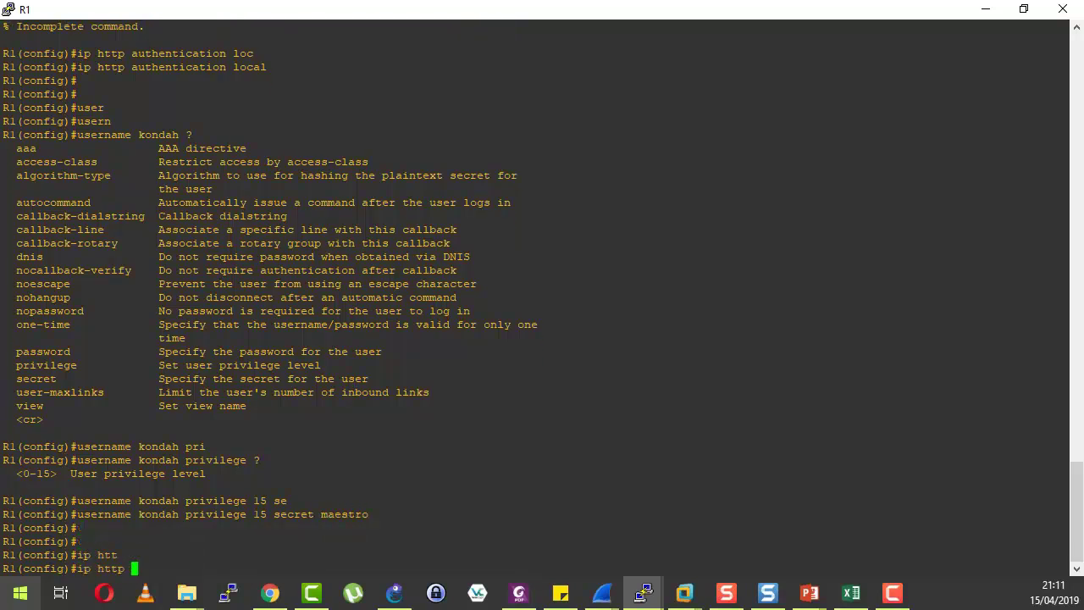
text(se)
key(Tab)
text(c)
key(Tab)
key(Tab)
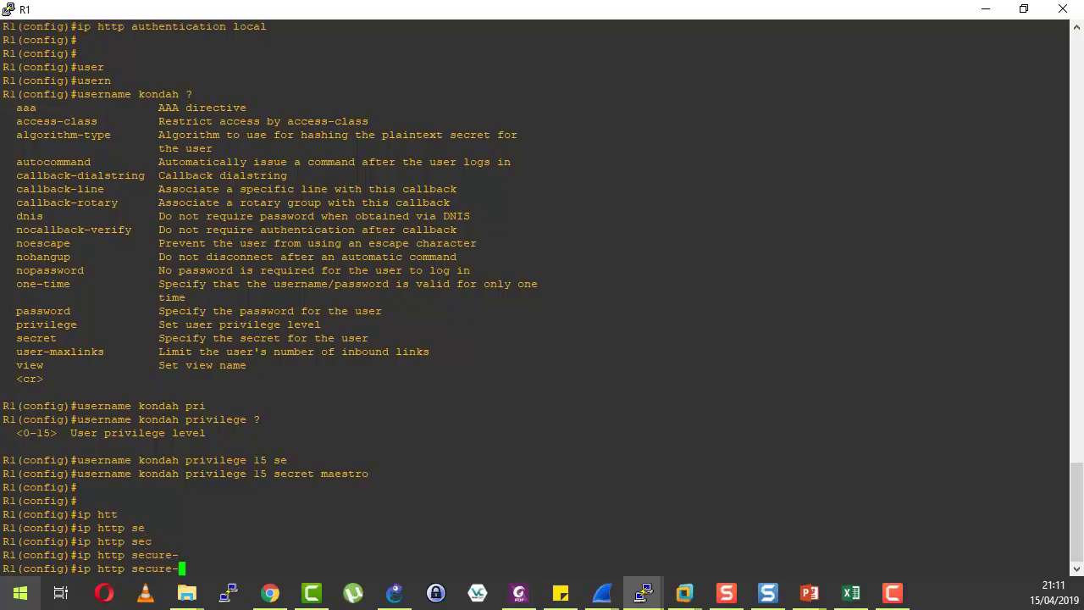
text(ser)
key(Tab)
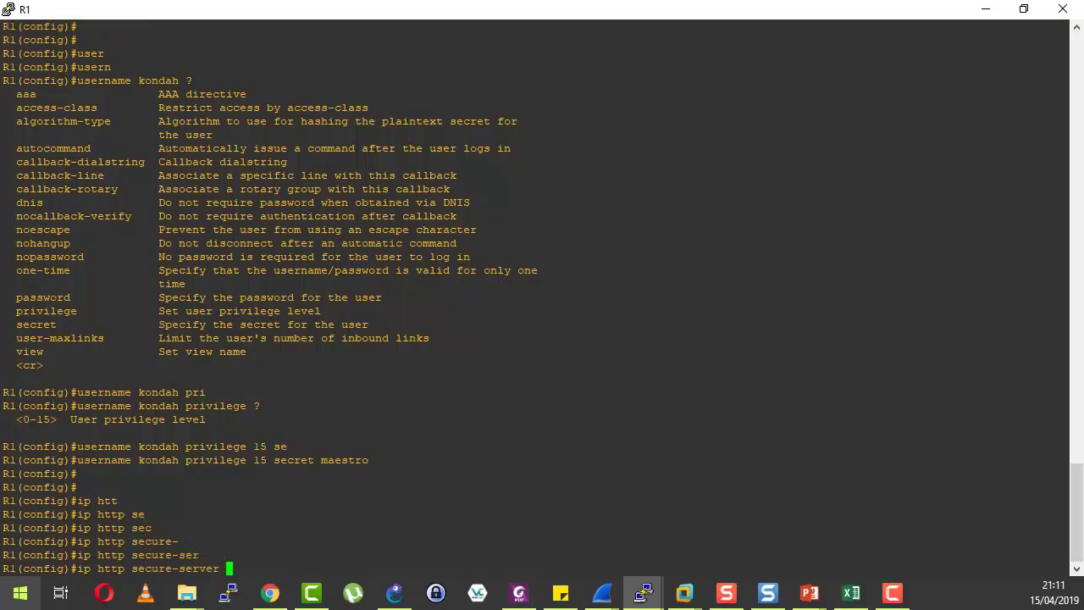
key(Return)
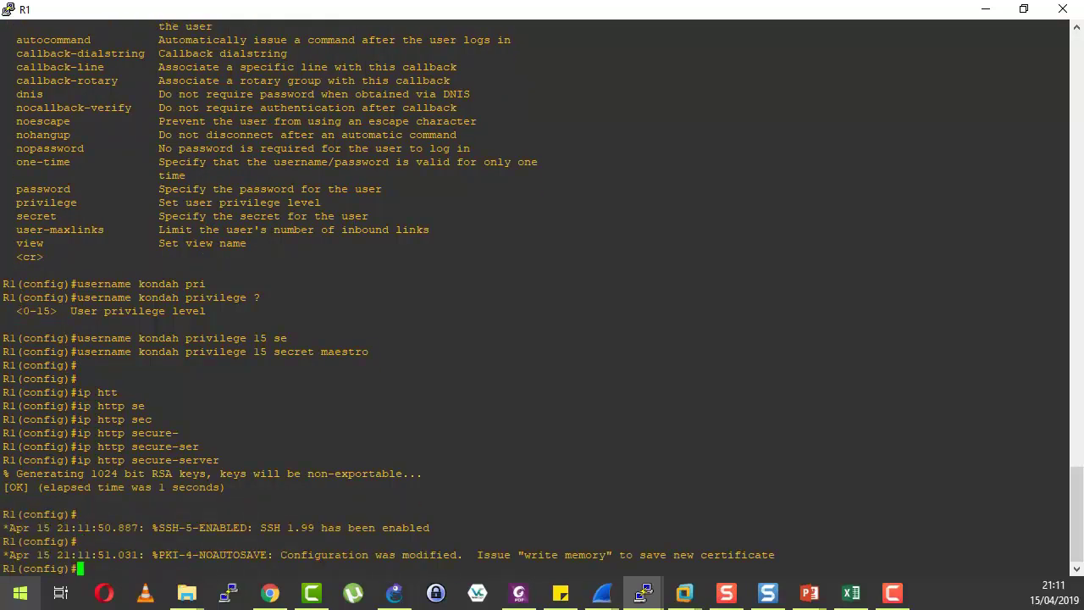
Discard an unfinished ver command and leave the router console.
key(Return)
key(Return)
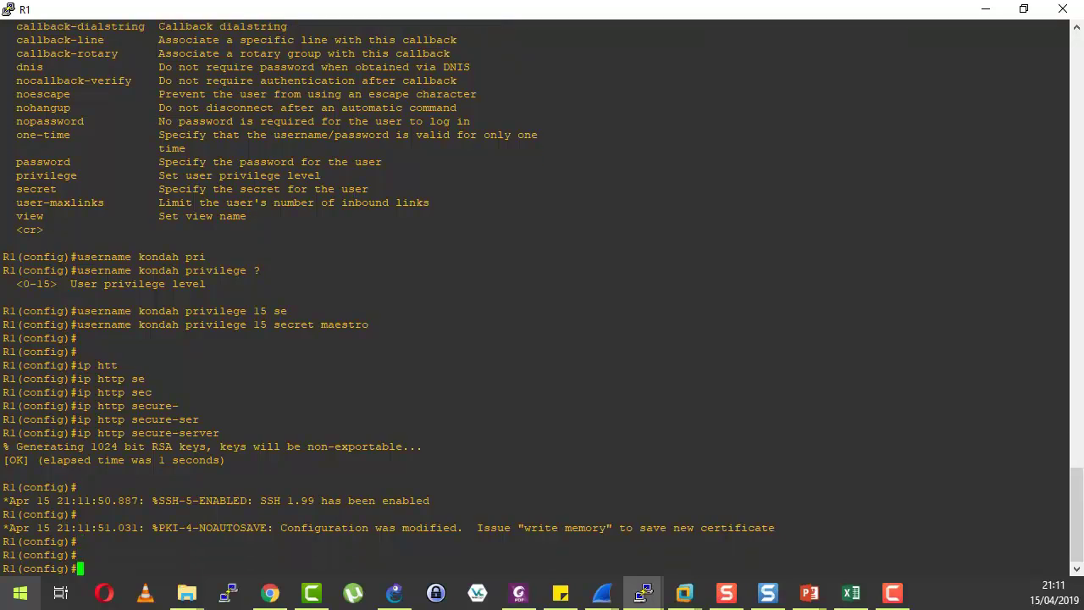
key(Return)
key(Return)
text(v)
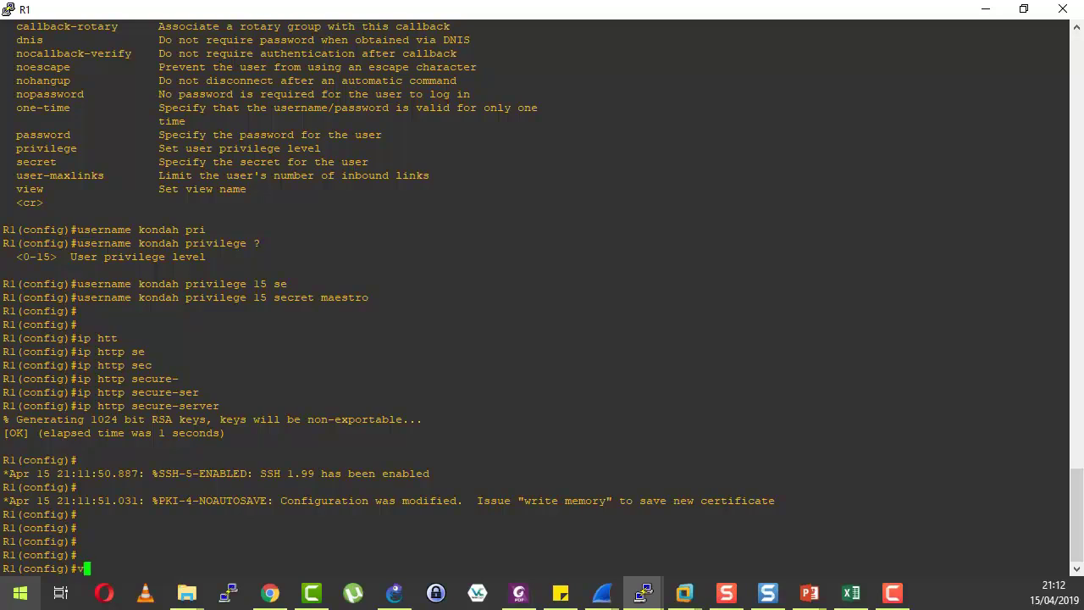
text(er)
key(Tab)
key(BackSpace)
key(BackSpace)
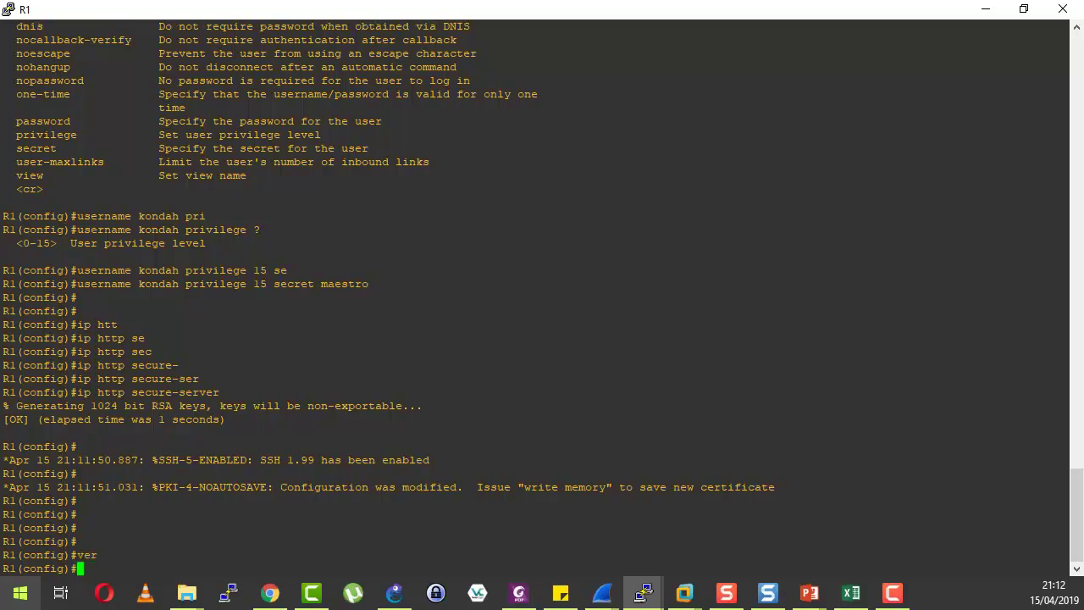
key(Return)
key(Return)
click(270, 593)
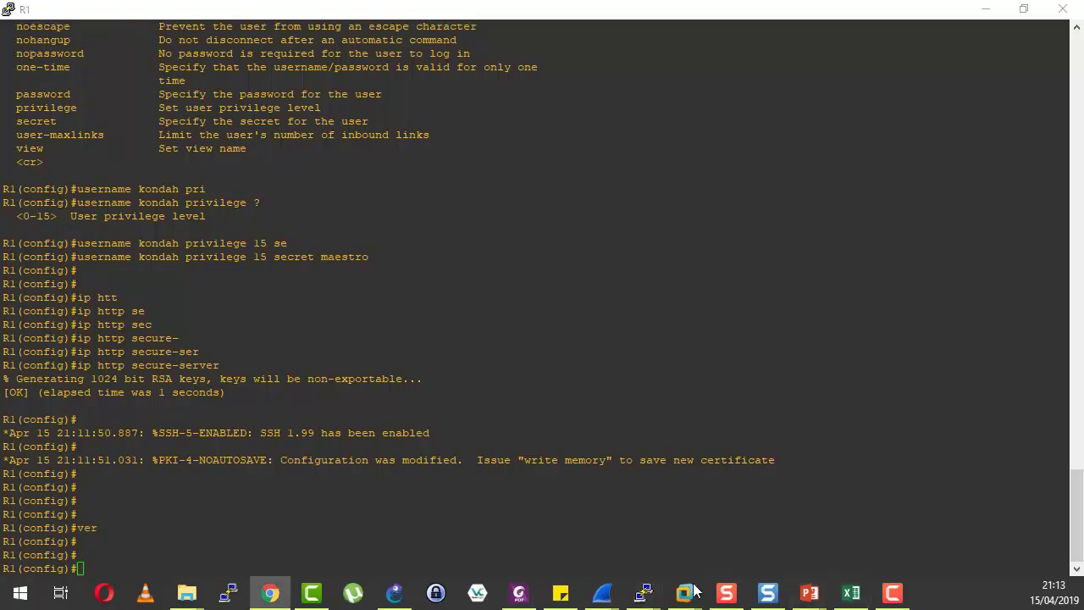
Fill the community row for 192.168.18.159 with its login credentials and save with OK.
mouse_move(684, 593)
click(743, 488)
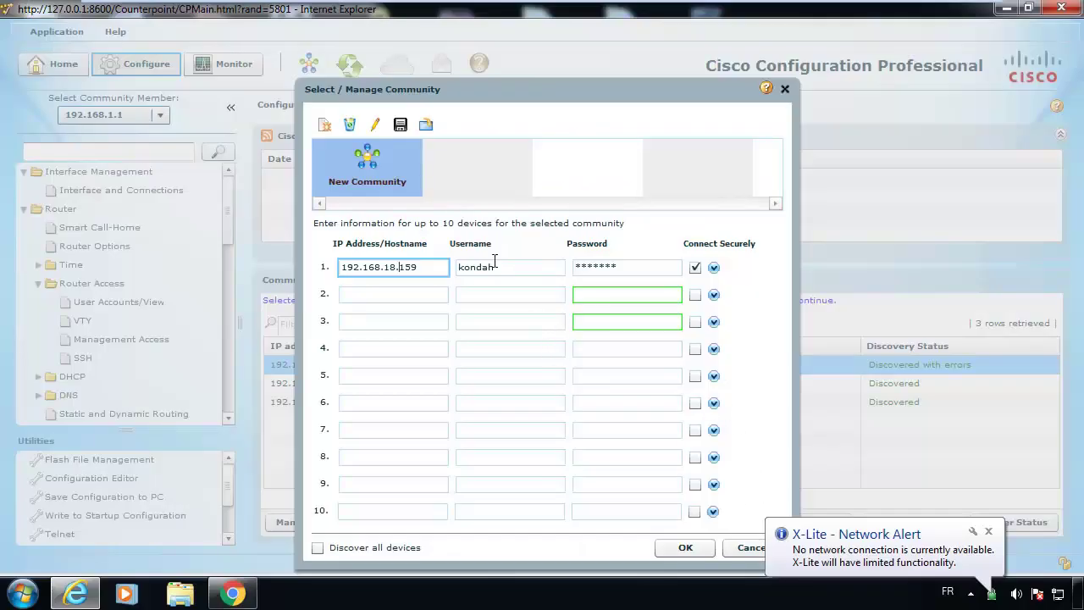
key(Tab)
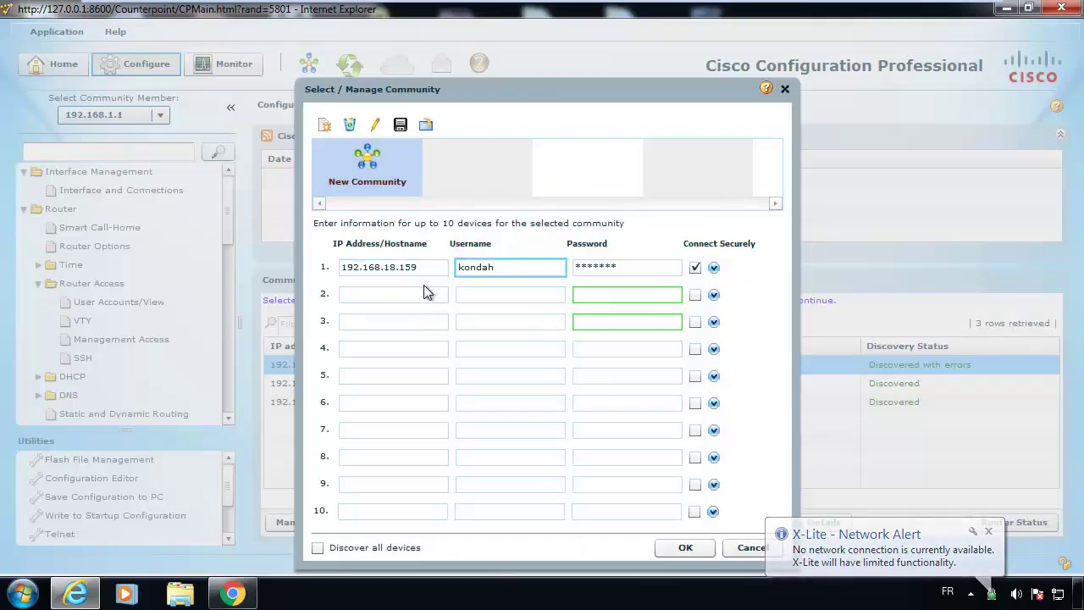
drag(431, 268, 350, 259)
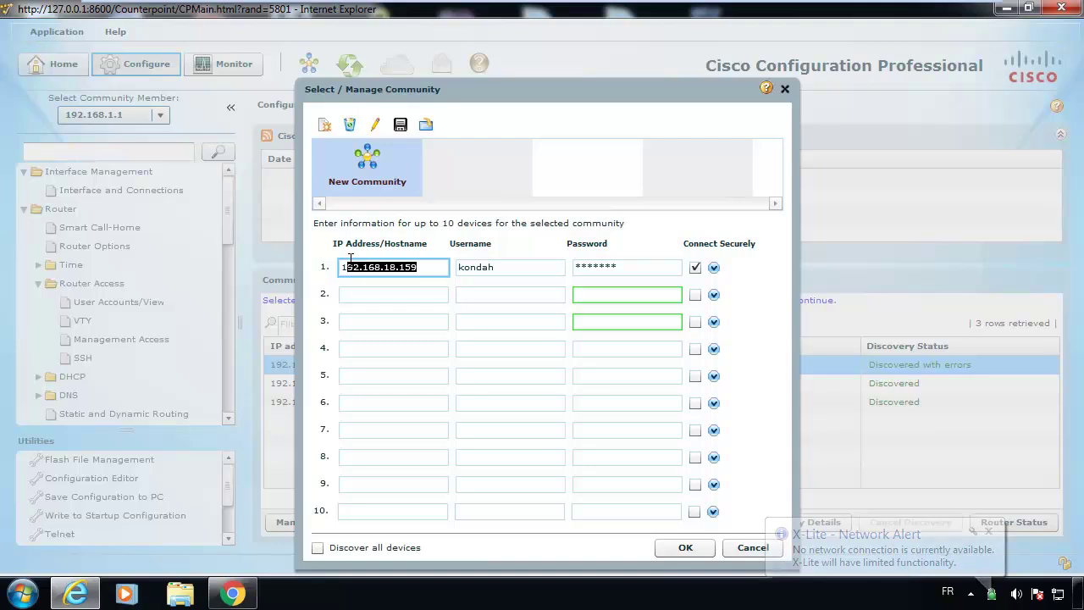
key(Tab)
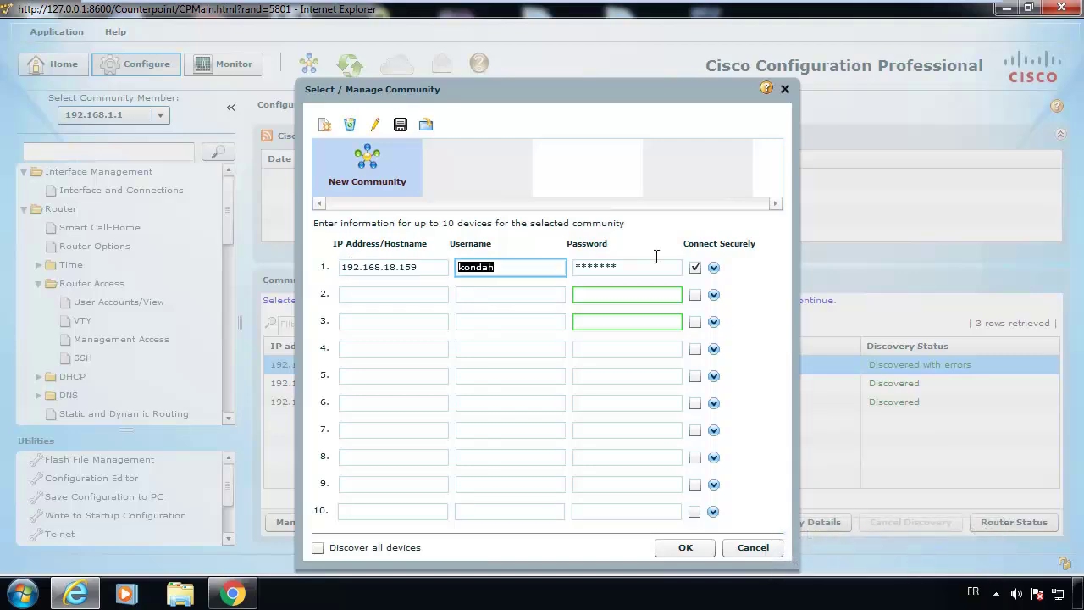
key(Tab)
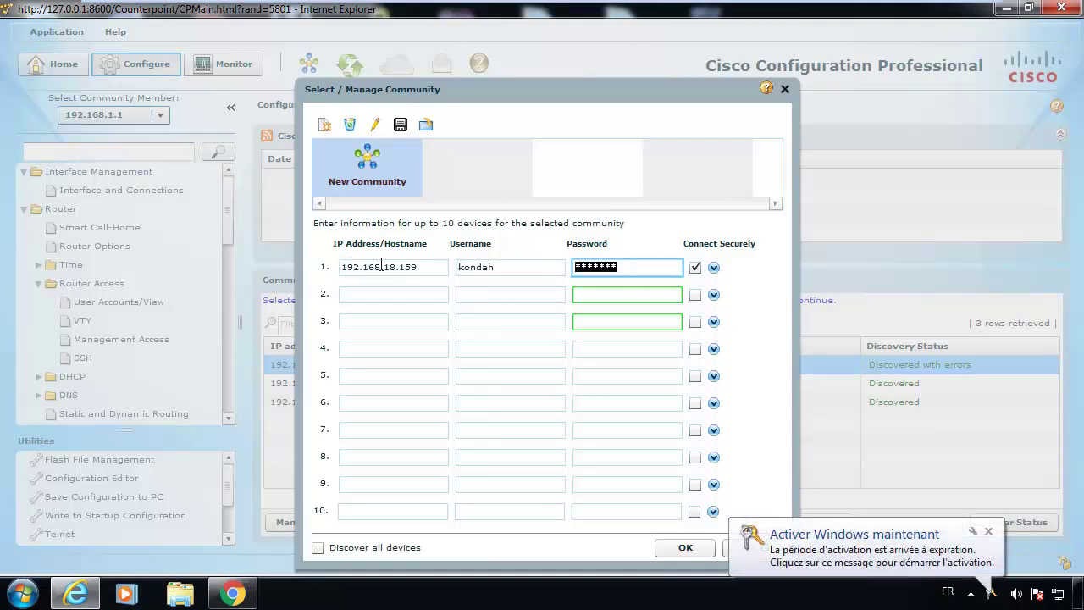
key(shift+Tab)
key(Tab)
key(shift+Tab)
key(shift+Tab)
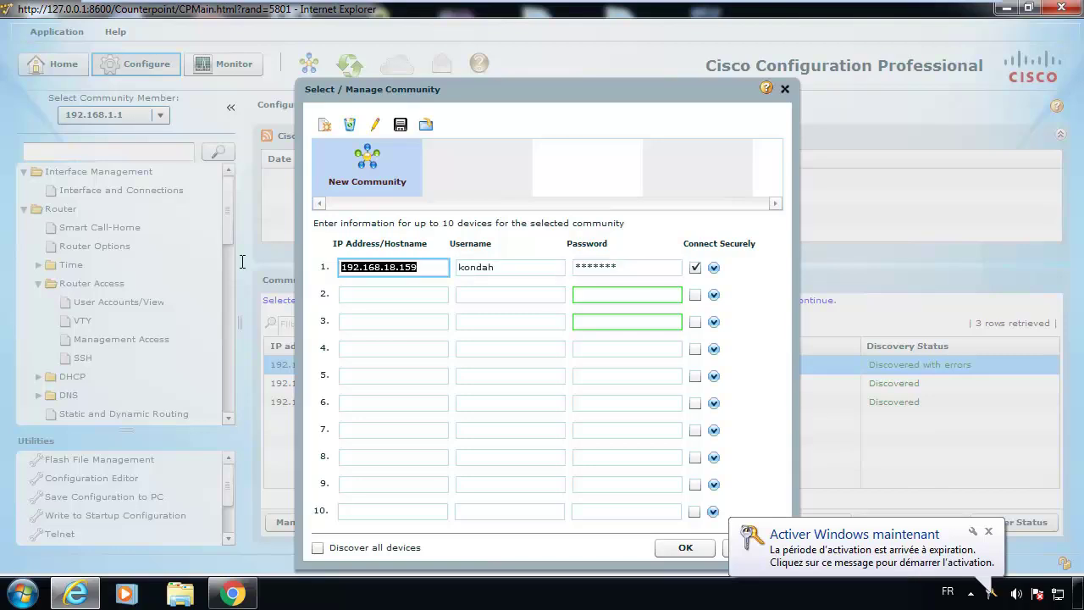
click(676, 549)
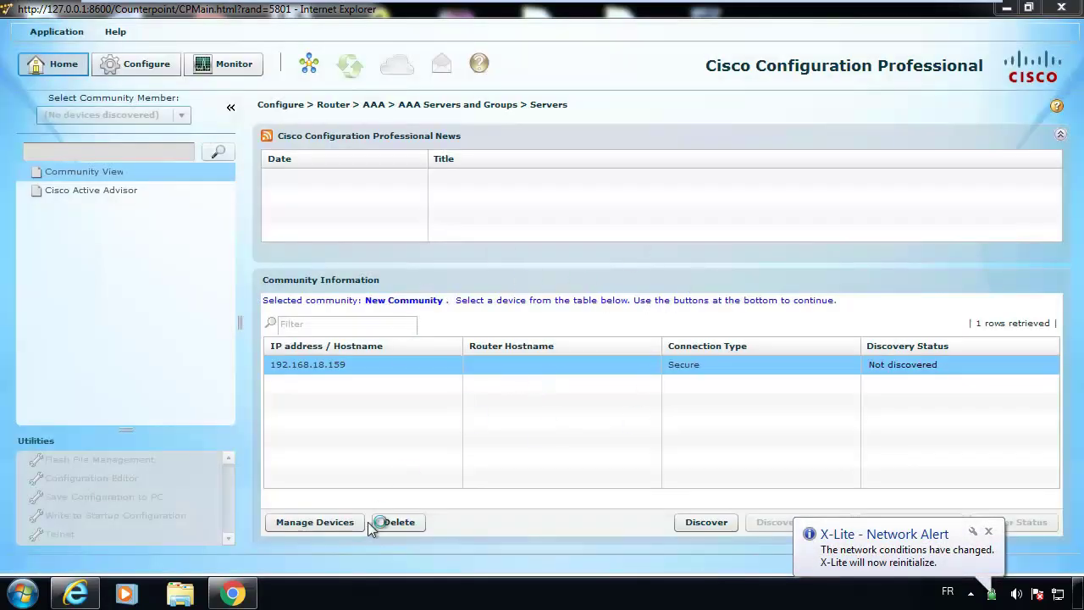
Discover 192.168.18.159, accept its certificate, dismiss two network alerts, and select its row.
click(715, 520)
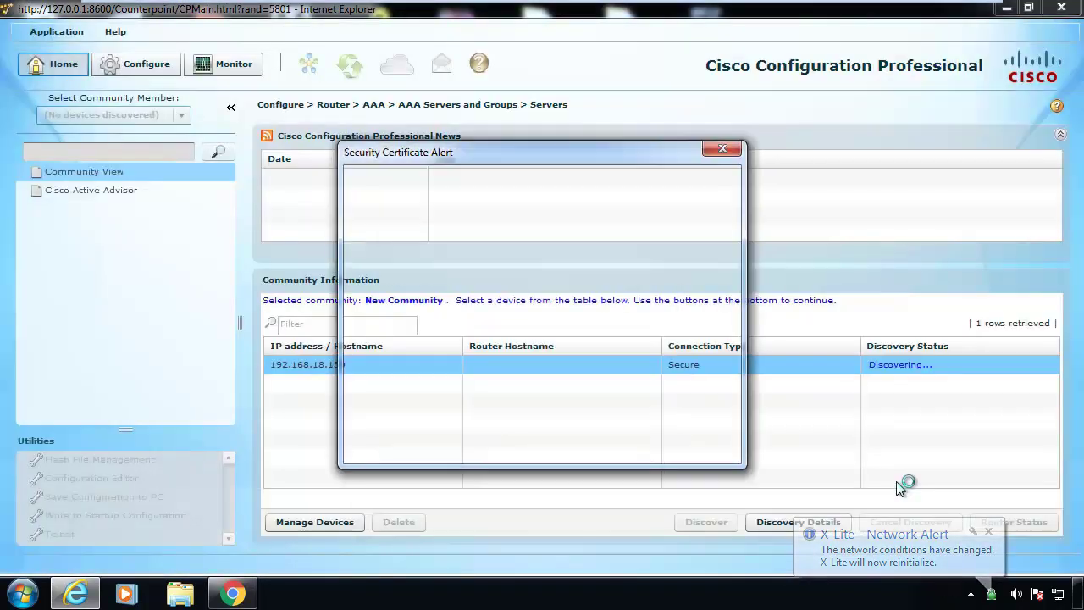
click(429, 436)
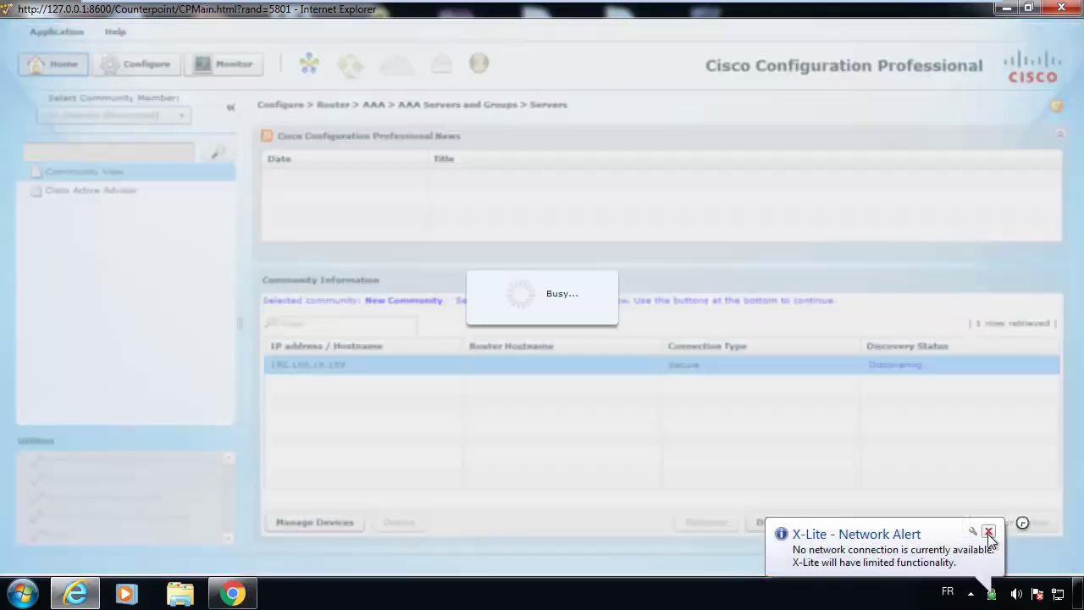
click(990, 534)
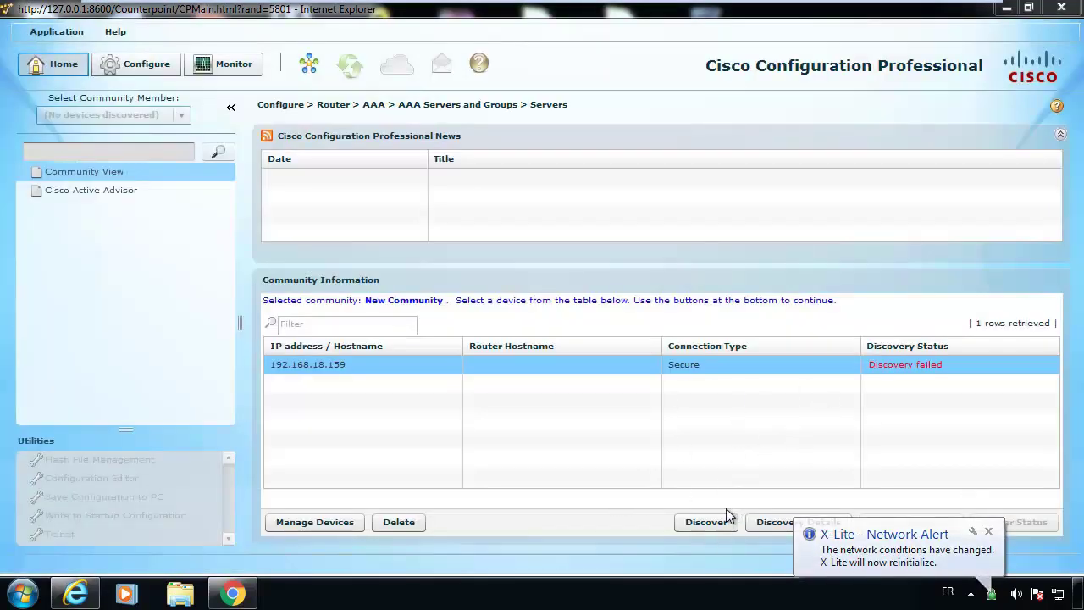
click(989, 531)
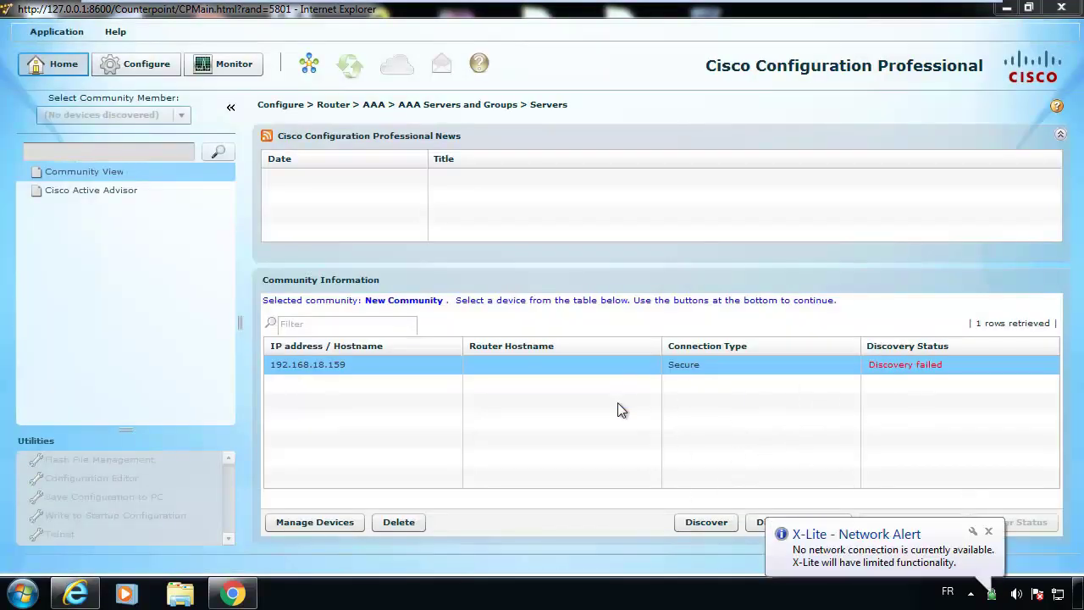
click(379, 371)
View the discovery failure details and launch a Command Prompt via cmd.
click(706, 522)
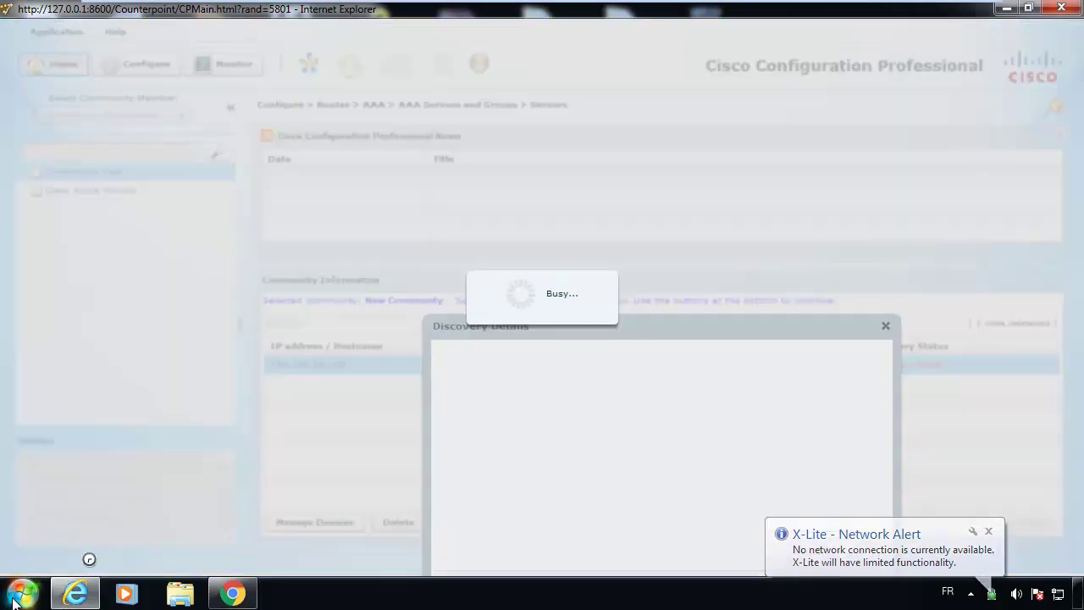
click(22, 593)
text(cmd)
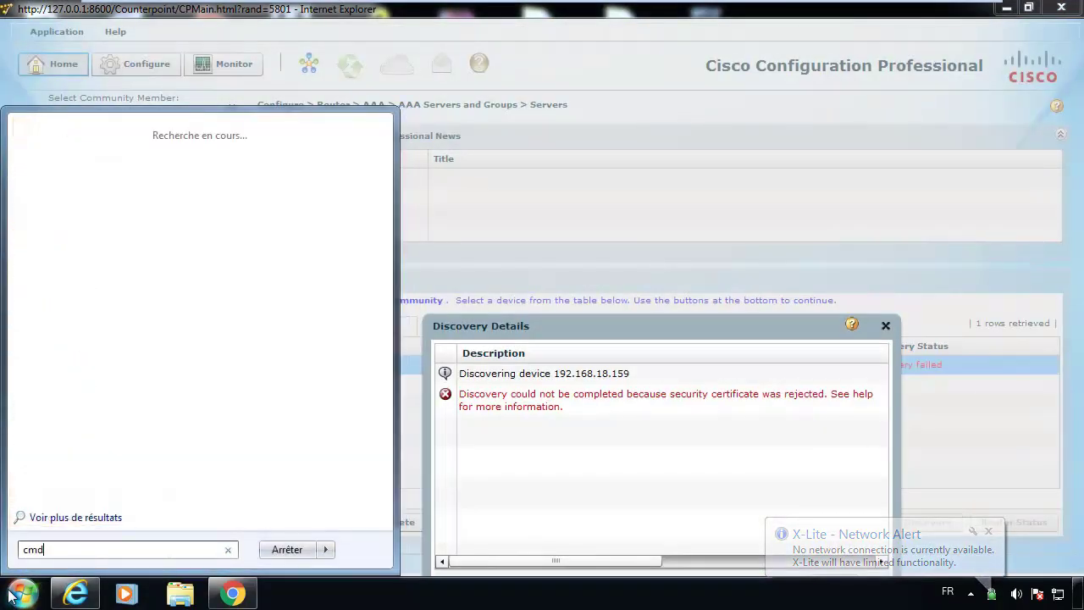
key(Return)
Ping 192.168.18.159, then close Command Prompt and the Discovery Details dialog.
text(ping 192.168.18.)
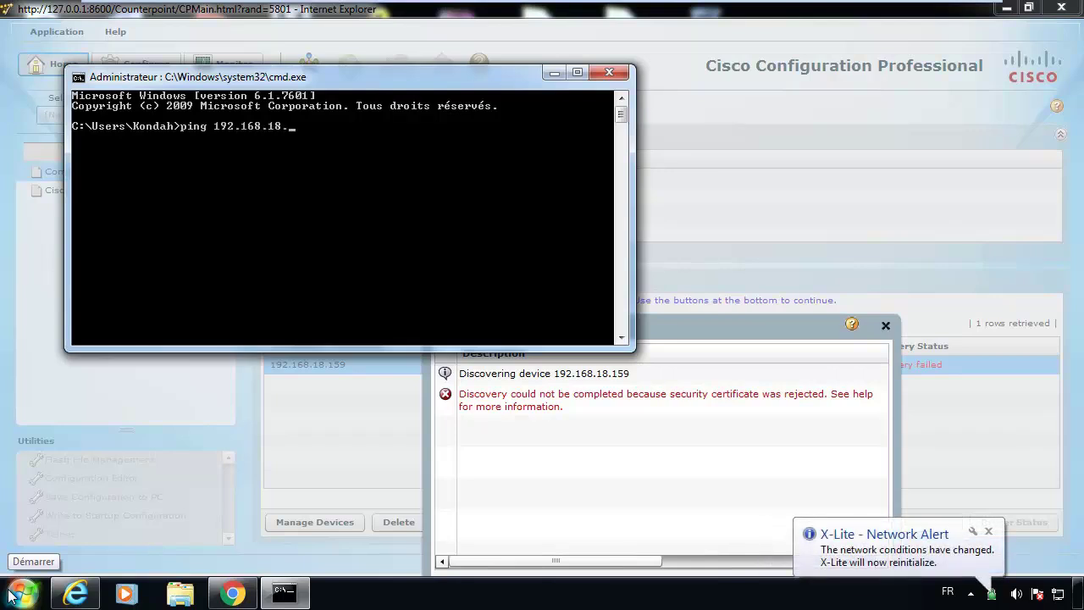
text(159)
key(Return)
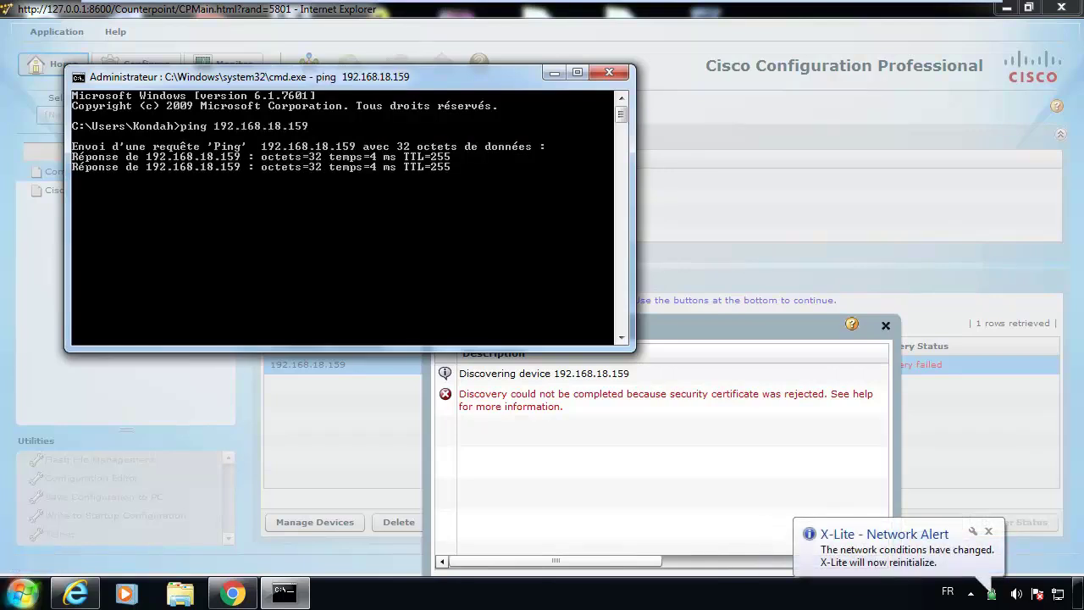
click(609, 72)
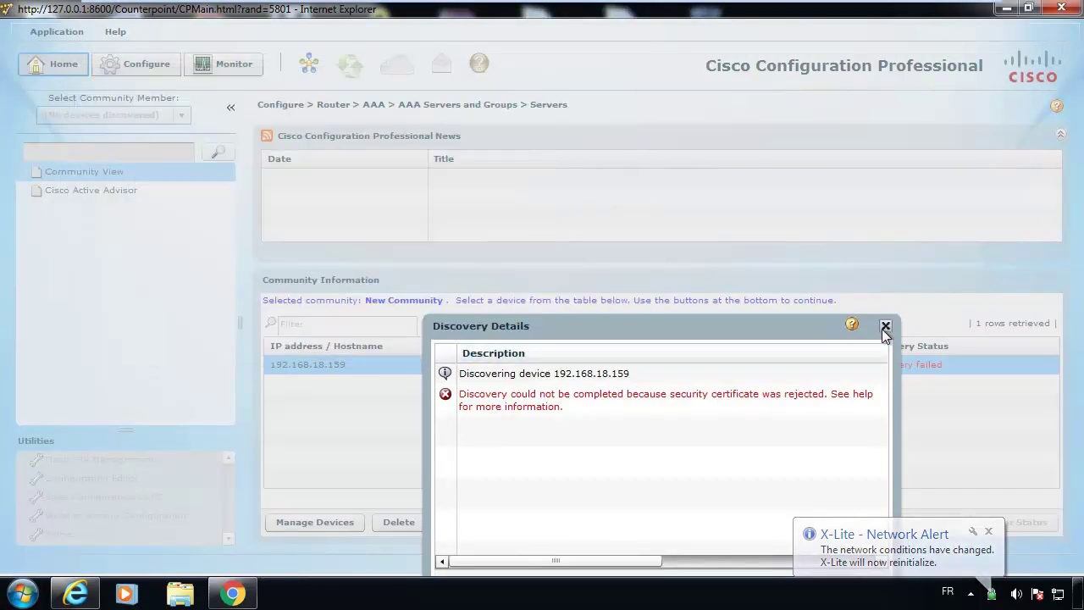
click(886, 326)
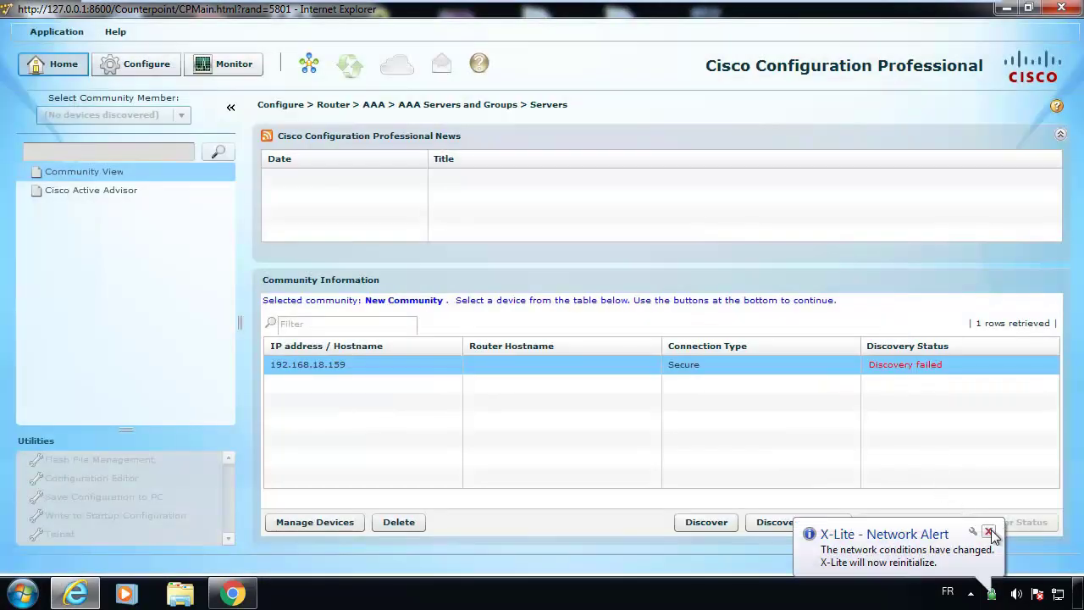
Switch 192.168.18.159 to a non-secure connection in Manage Devices and rediscover it.
click(328, 526)
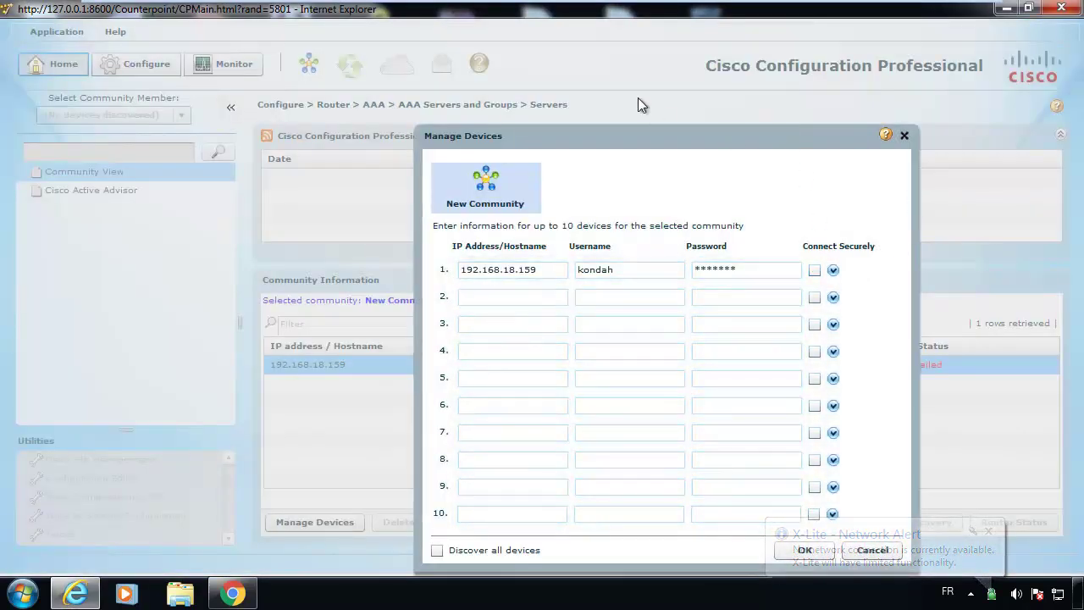
drag(638, 135, 424, 30)
click(615, 449)
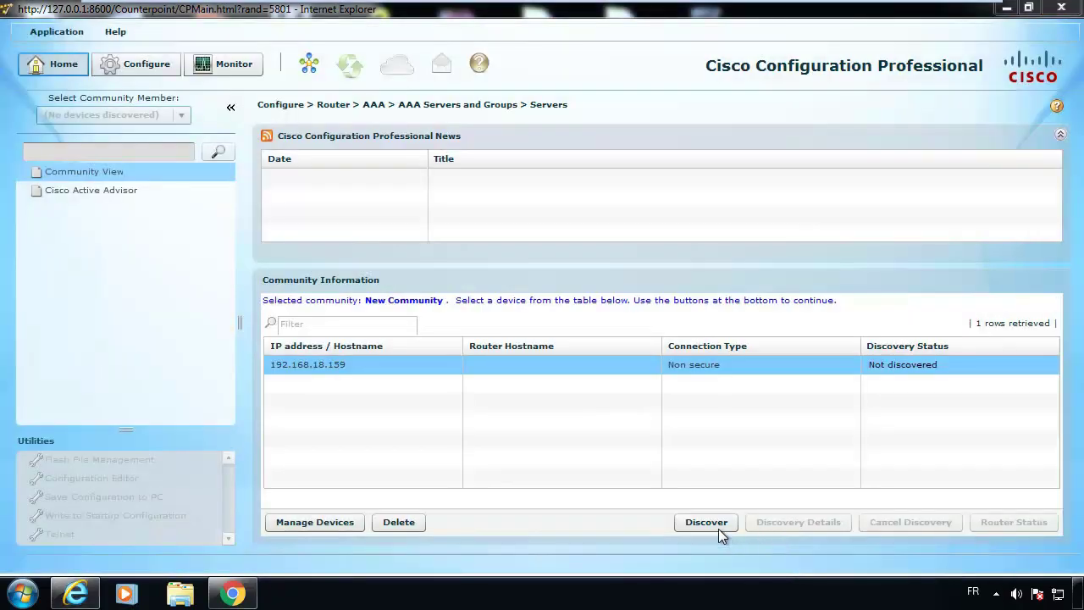
click(719, 529)
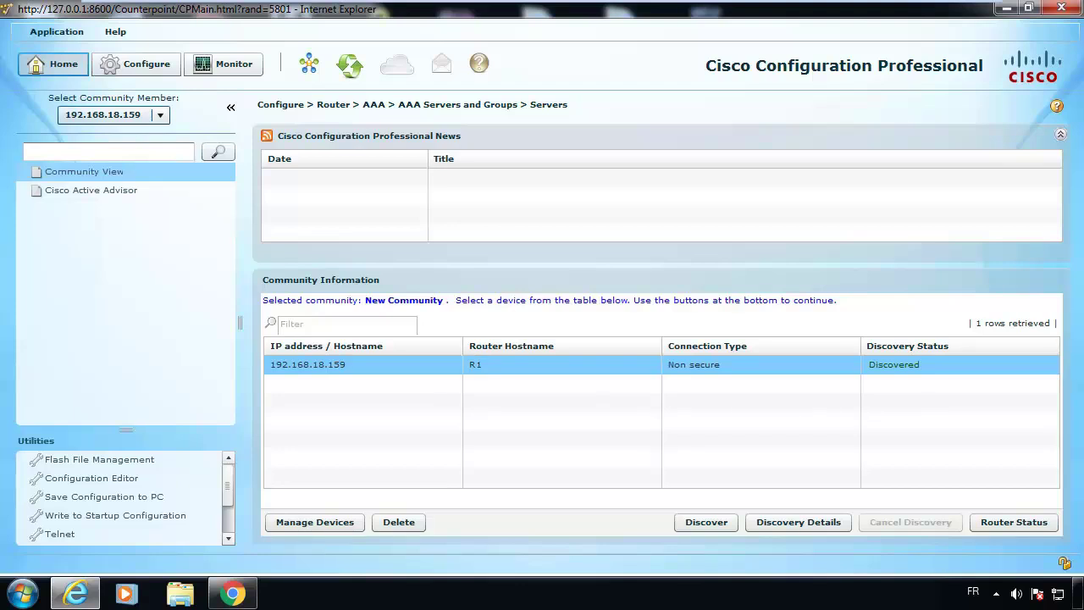
In Configure, open Interface and Connections on the Edit Interface/Connection tab.
click(146, 64)
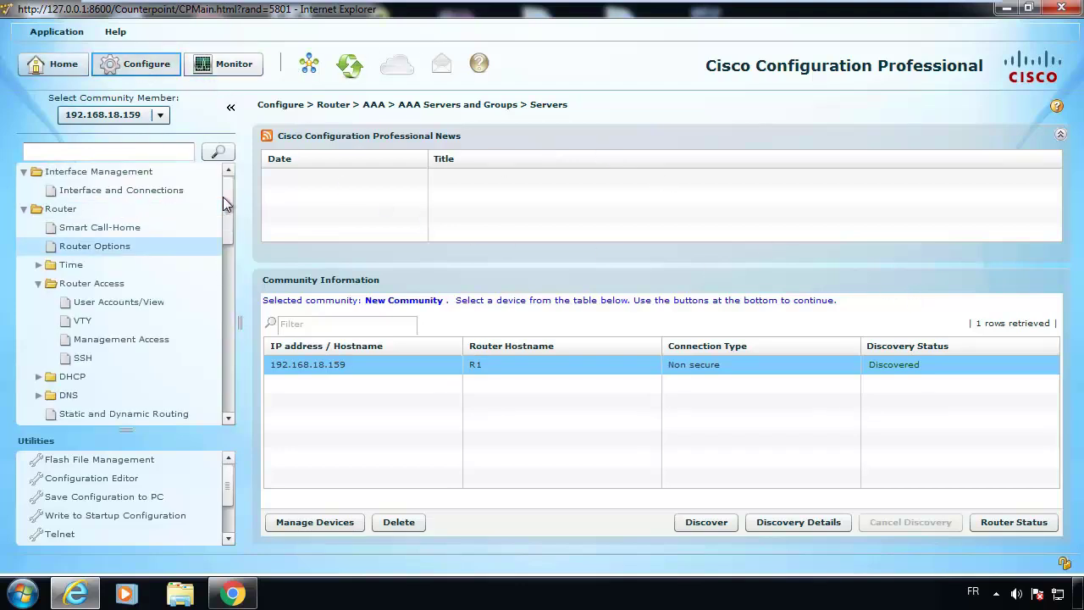
drag(223, 218, 230, 442)
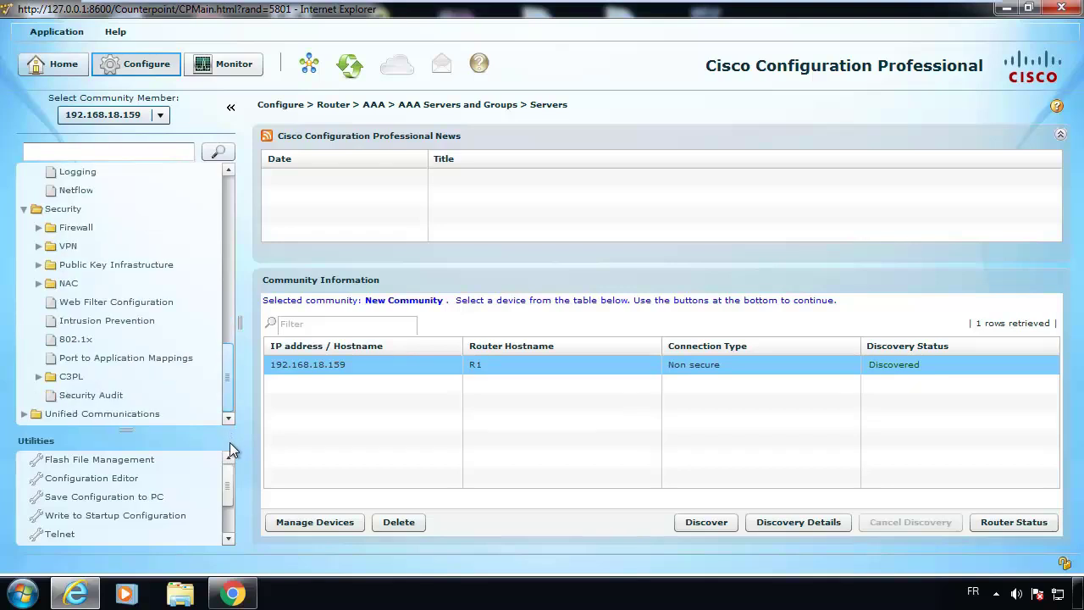
click(39, 246)
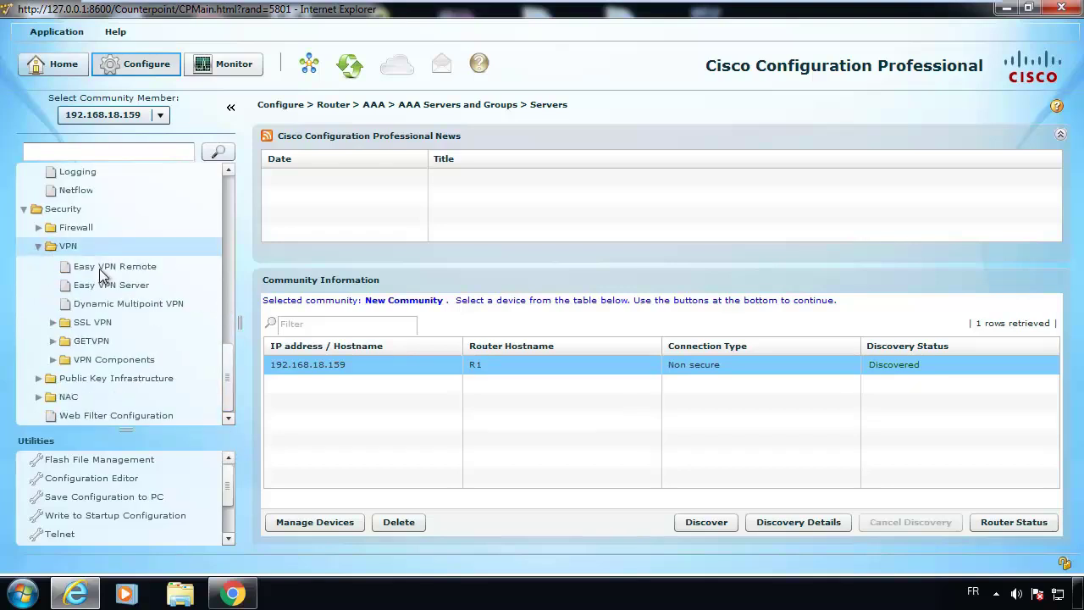
drag(227, 353, 220, 211)
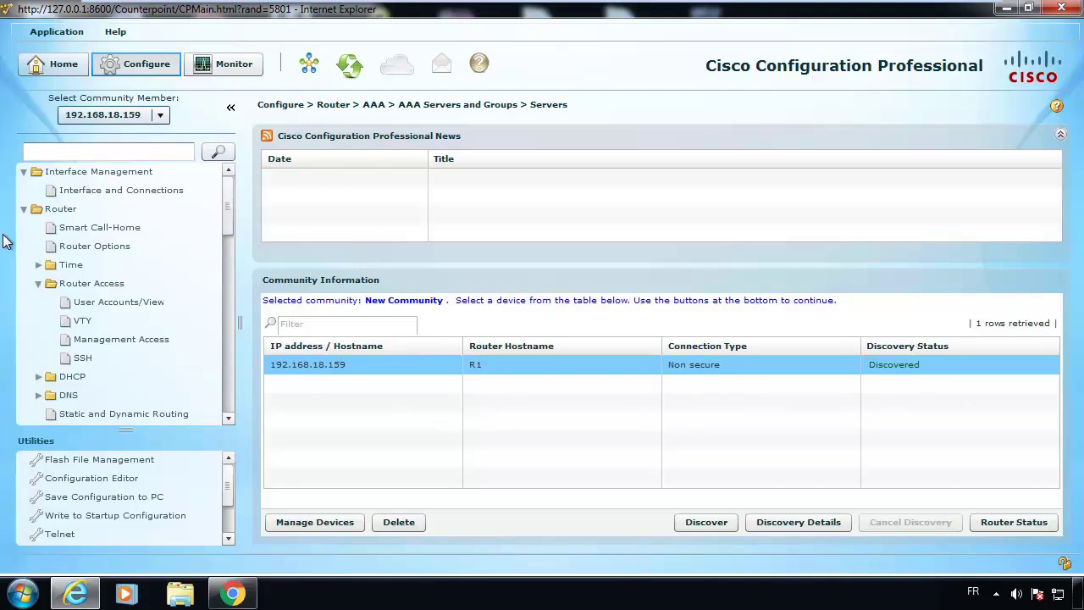
click(144, 189)
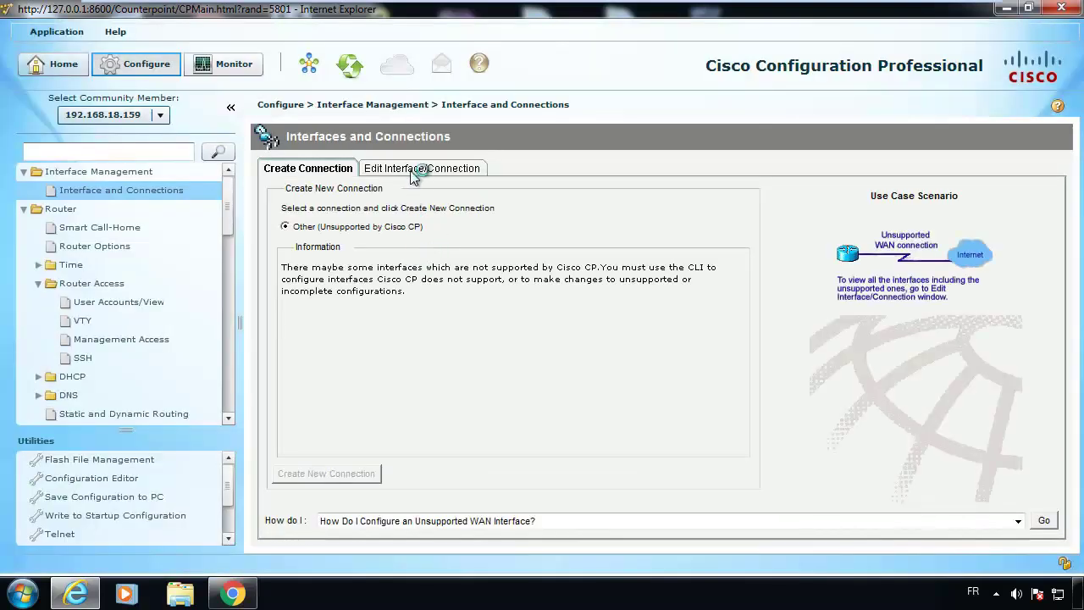
click(415, 168)
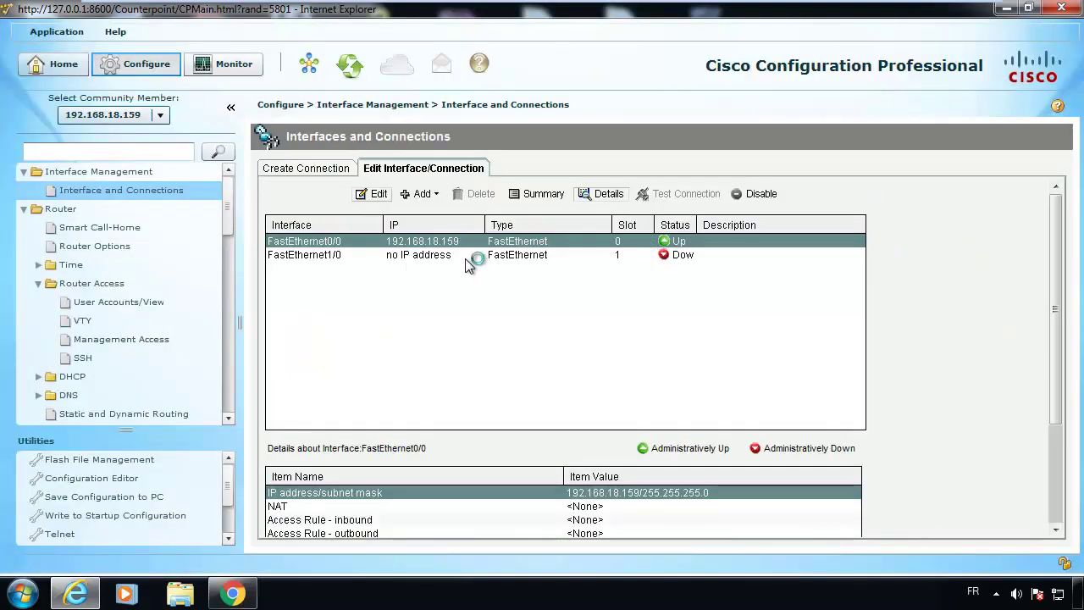
Open FastEthernet1/0's feature settings and look at the inbound access rule choices.
double_click(554, 257)
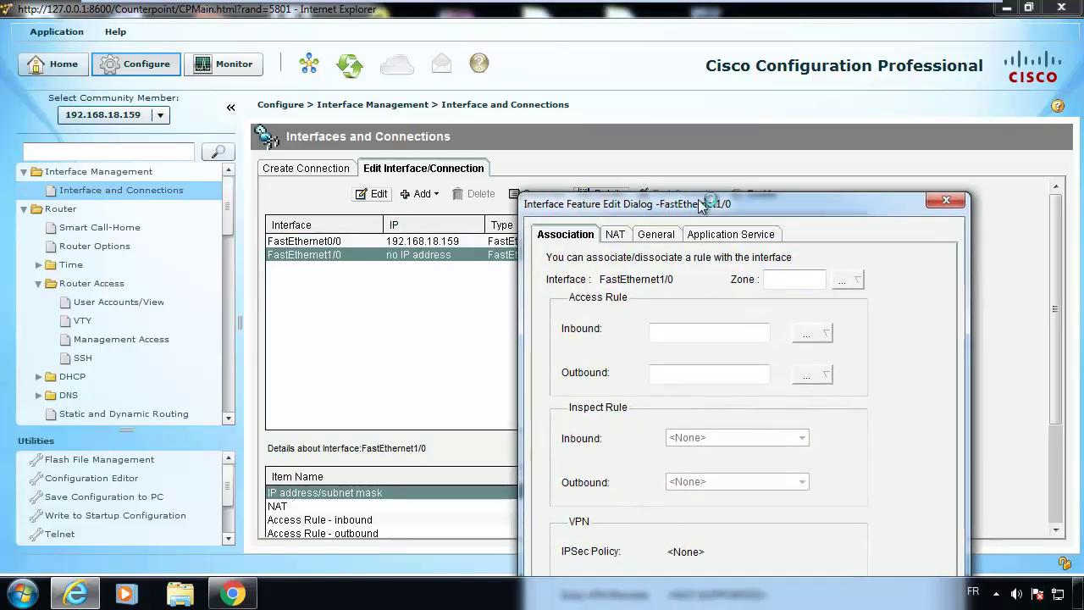
click(571, 243)
click(701, 248)
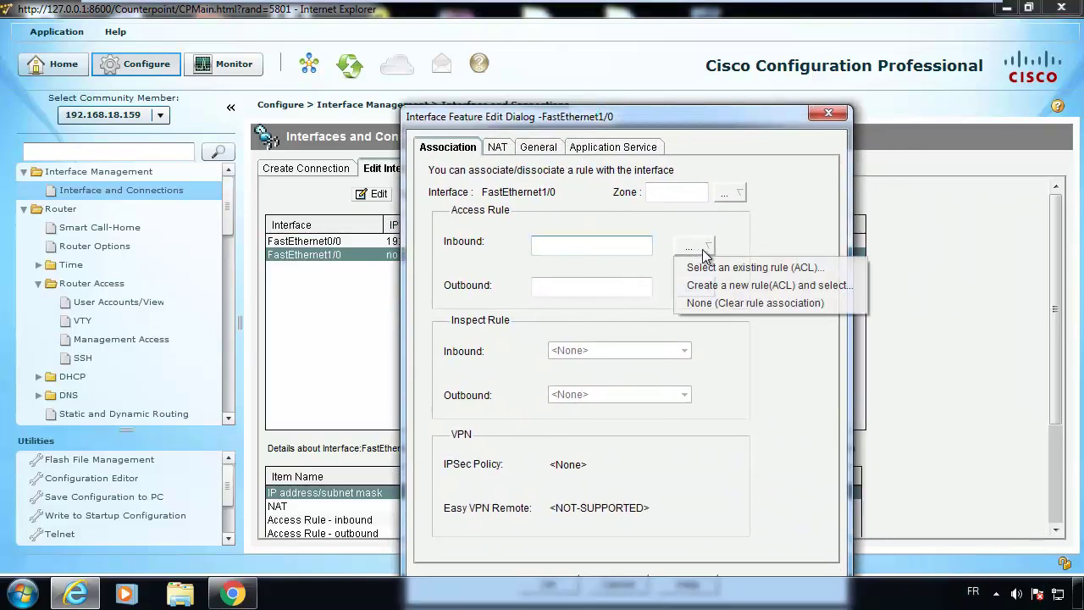
click(595, 233)
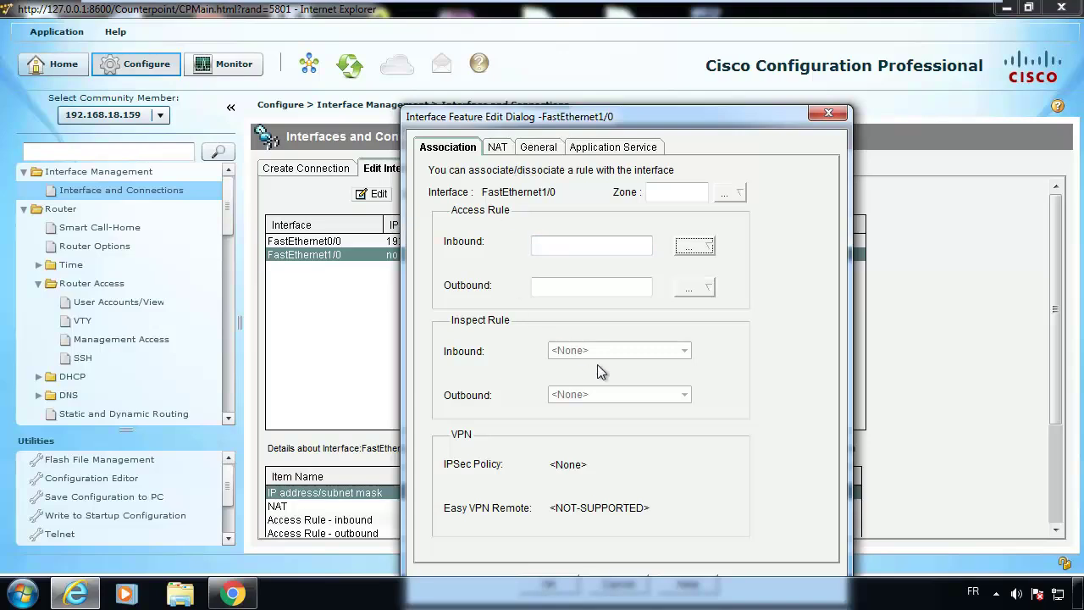
Browse FastEthernet1/0's NAT, general and application service settings, then close the feature settings.
drag(667, 116, 587, 74)
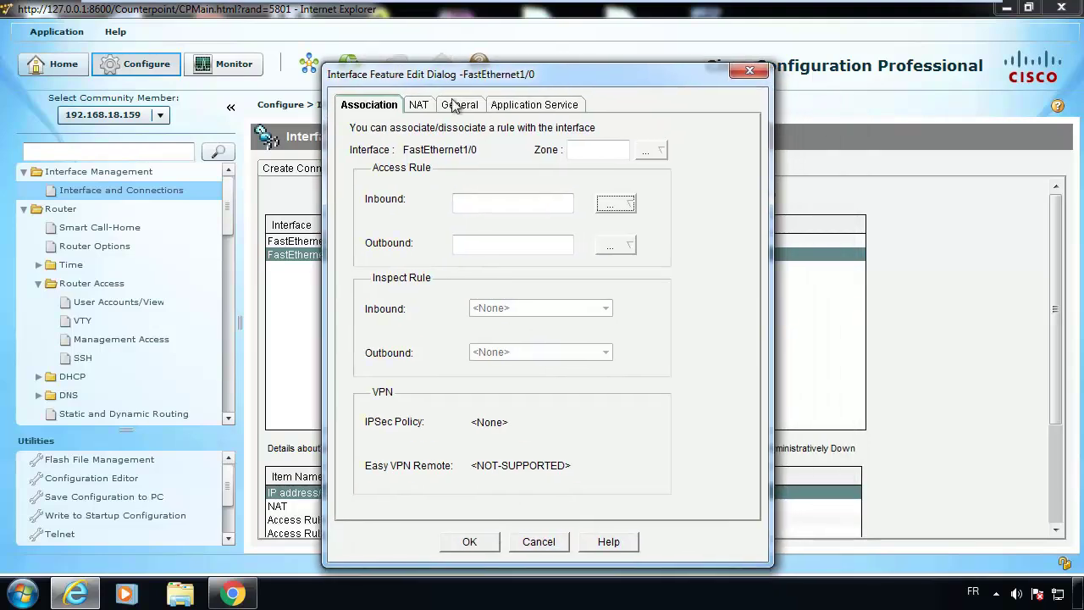
click(415, 105)
click(458, 105)
click(532, 105)
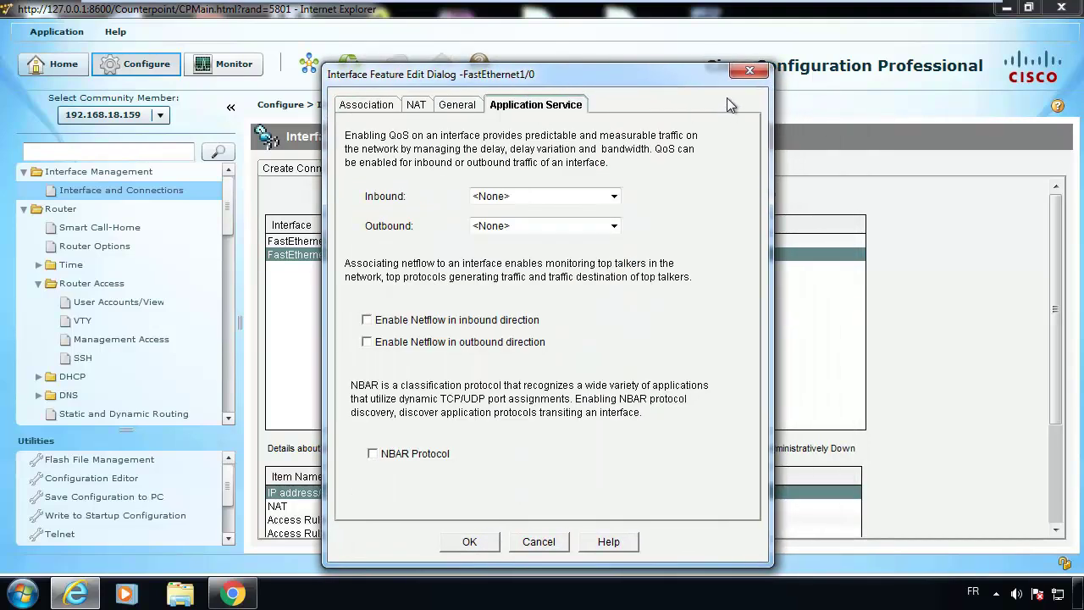
click(750, 72)
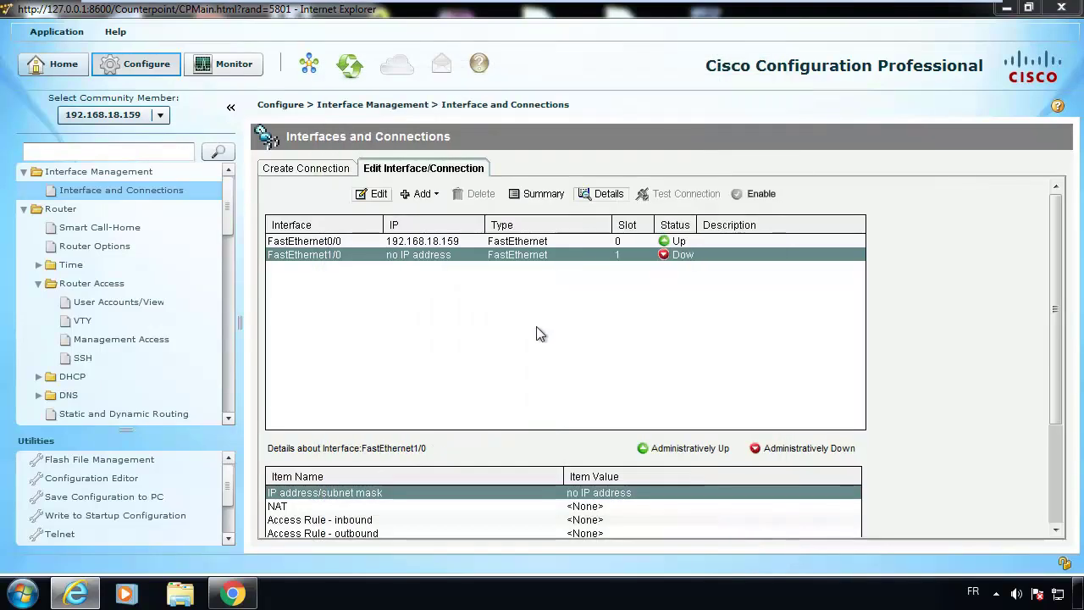
click(382, 196)
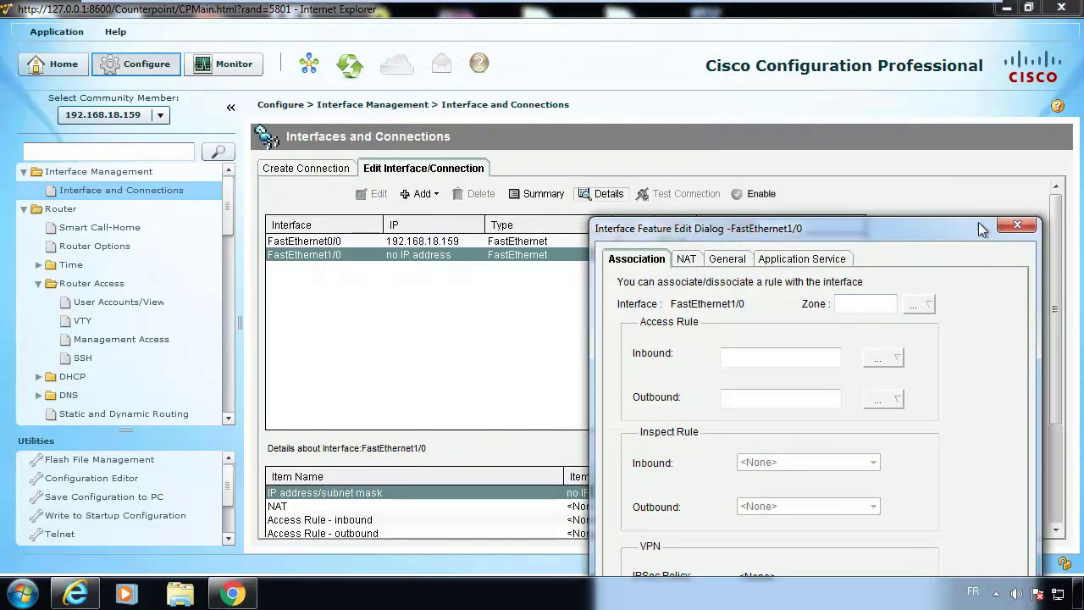
click(1018, 225)
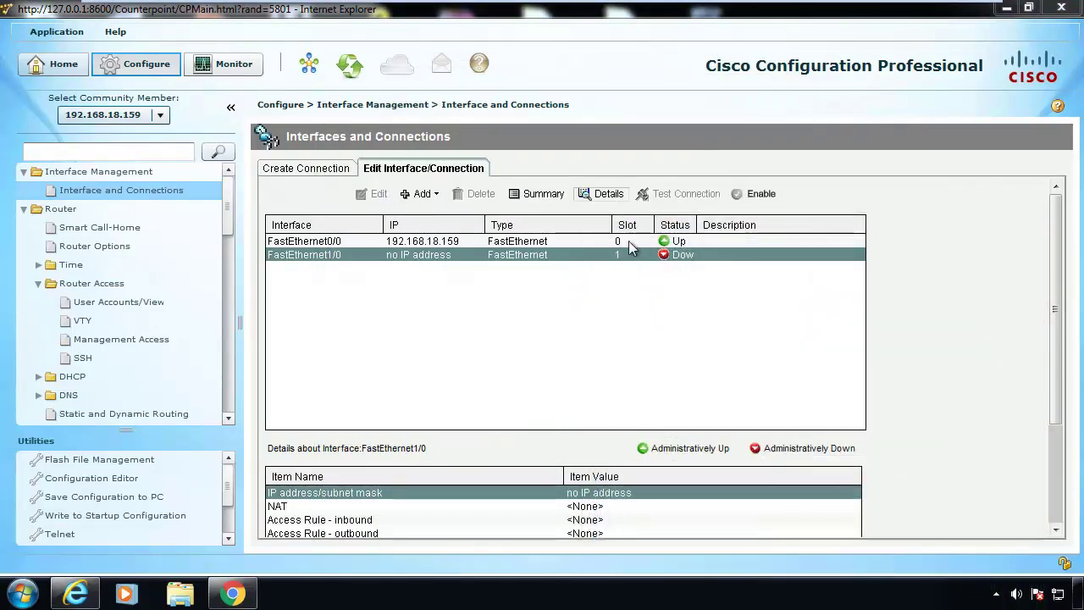
Show FastEthernet0/0's details: 192.168.18.159/255.255.255.0, with every rule set to None.
click(396, 257)
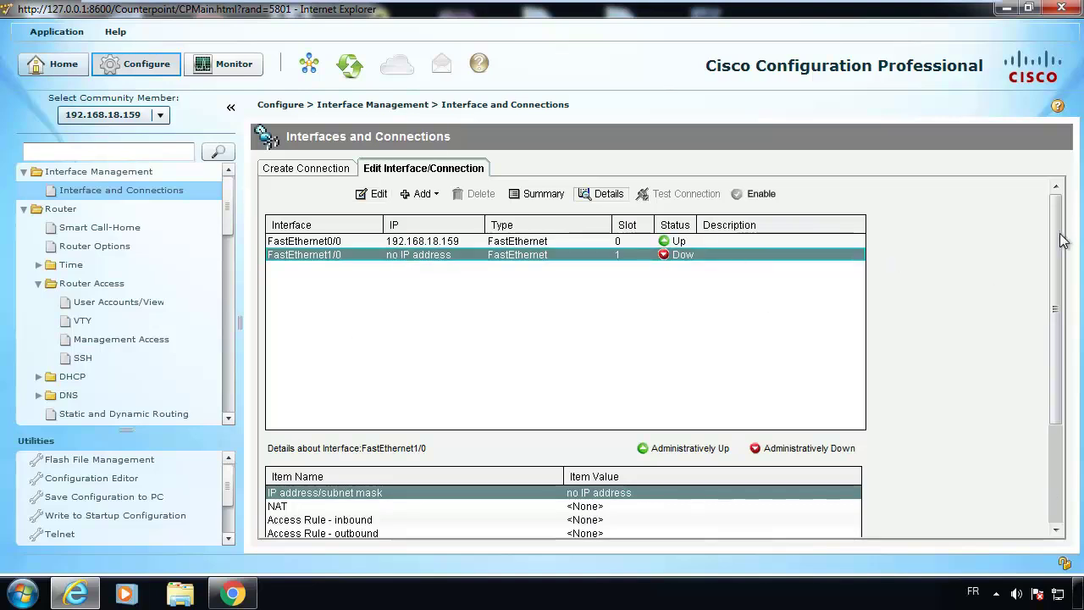
click(671, 245)
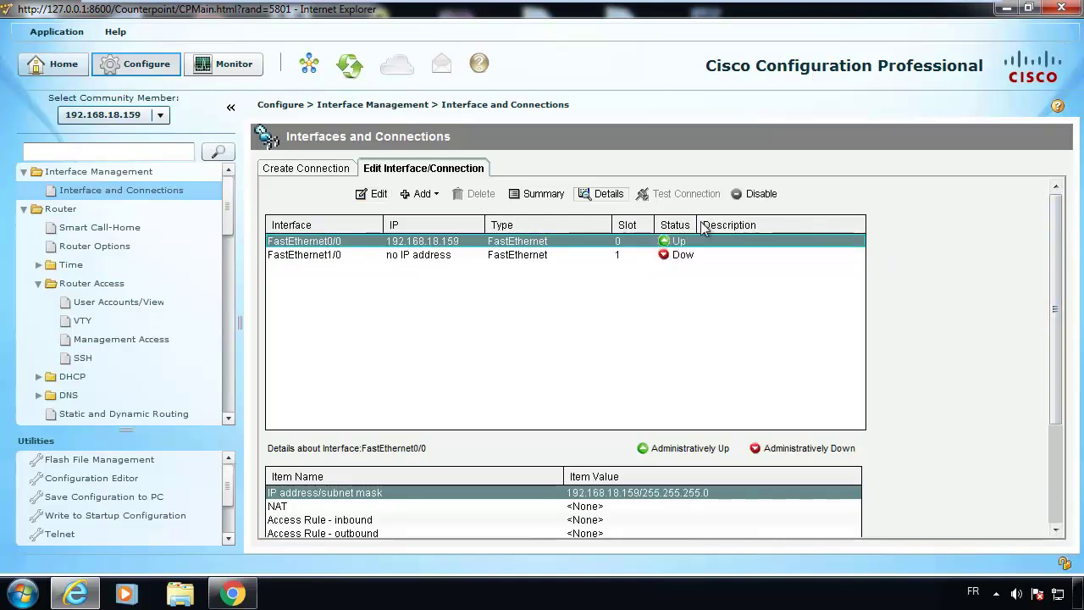
drag(1059, 336, 1061, 433)
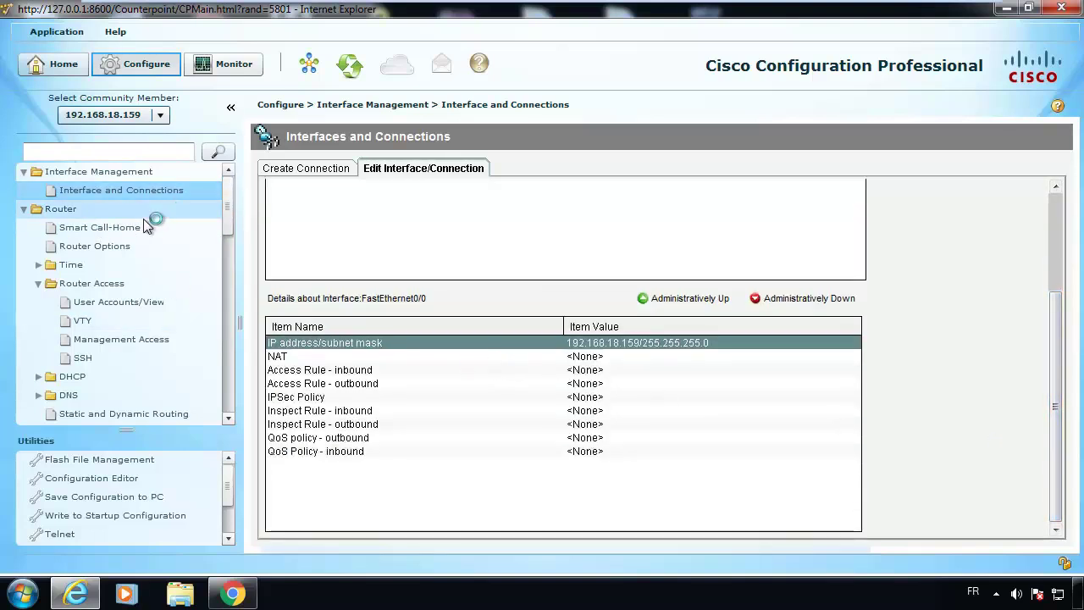
Review the Router Options page, then open the DNS properties page.
click(121, 247)
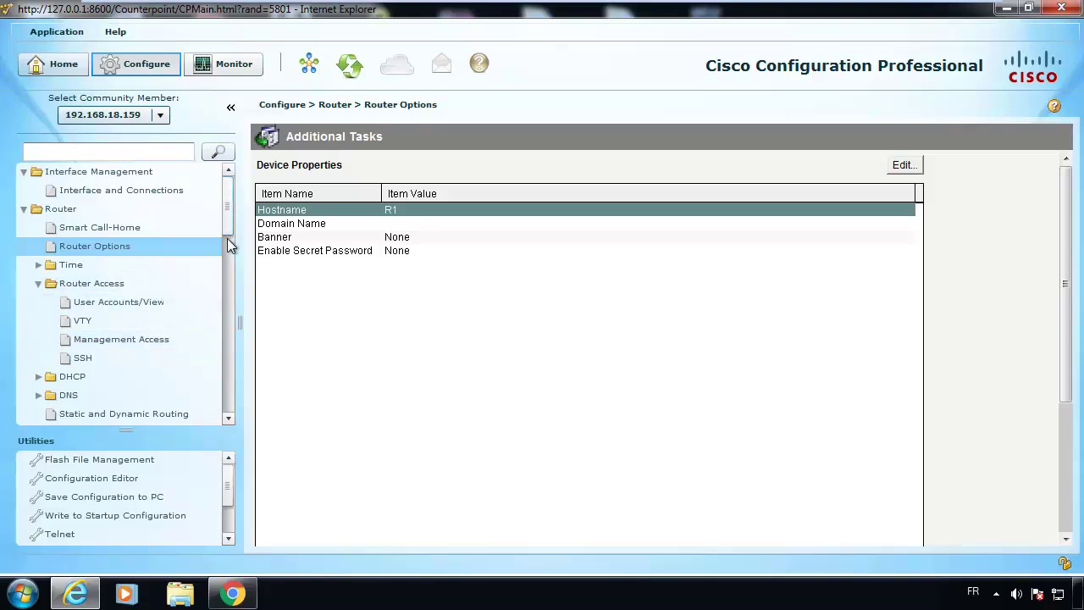
scroll(230, 246, down, 3)
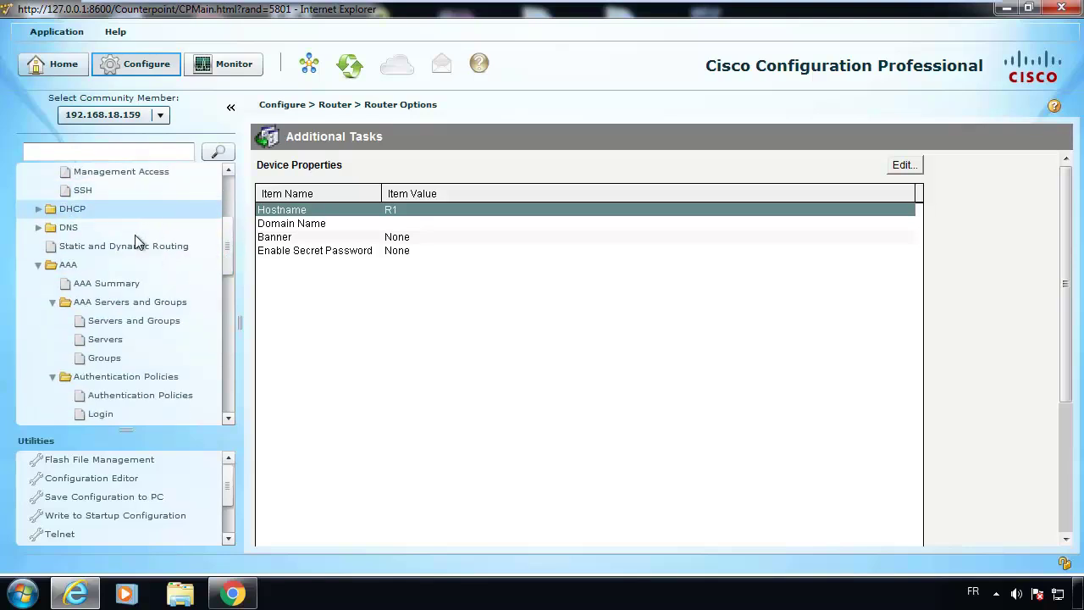
click(38, 227)
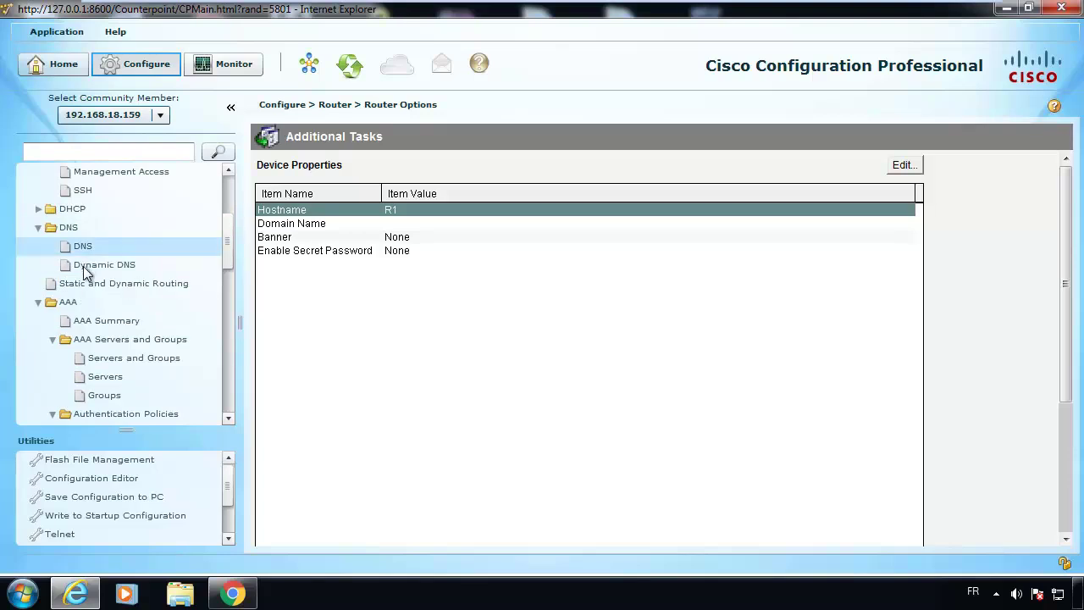
click(83, 246)
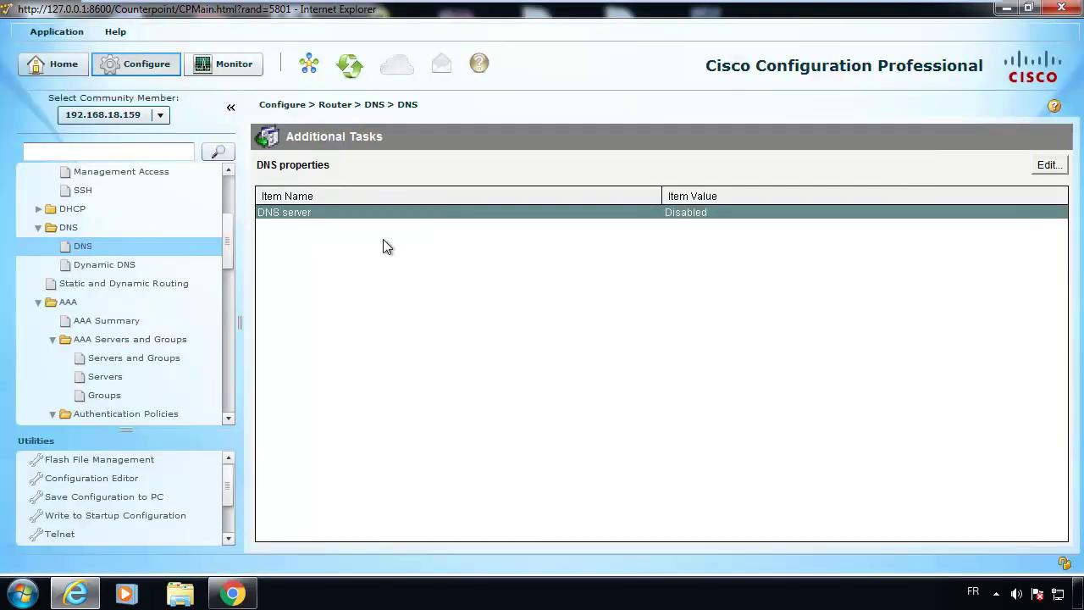
Try enabling DNS and adding a server, cancel both dialogs, then view the AAA Summary.
double_click(700, 215)
drag(795, 381, 684, 336)
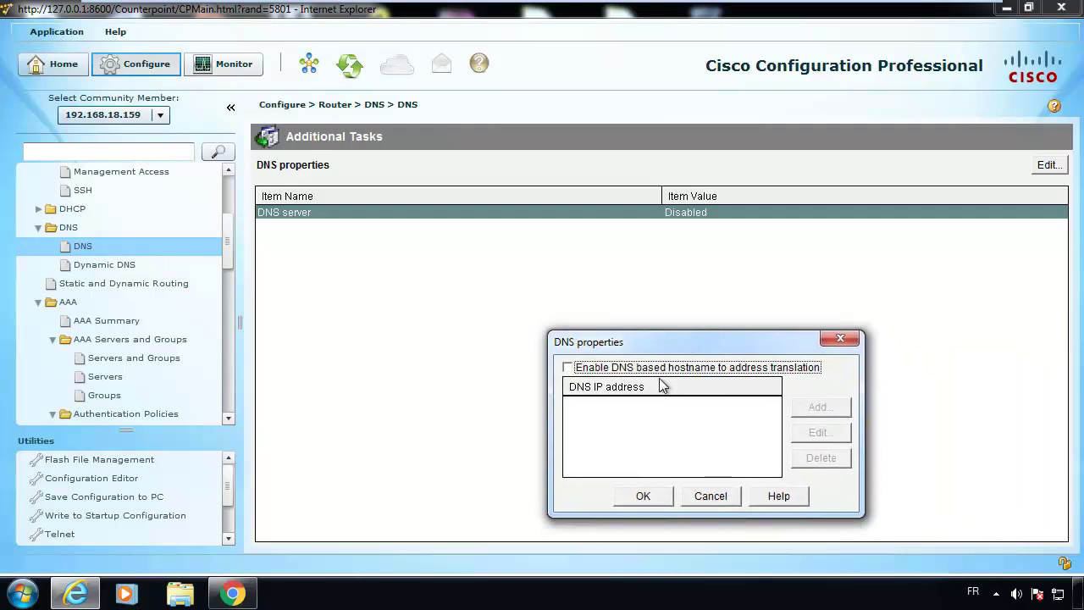
click(690, 371)
click(826, 408)
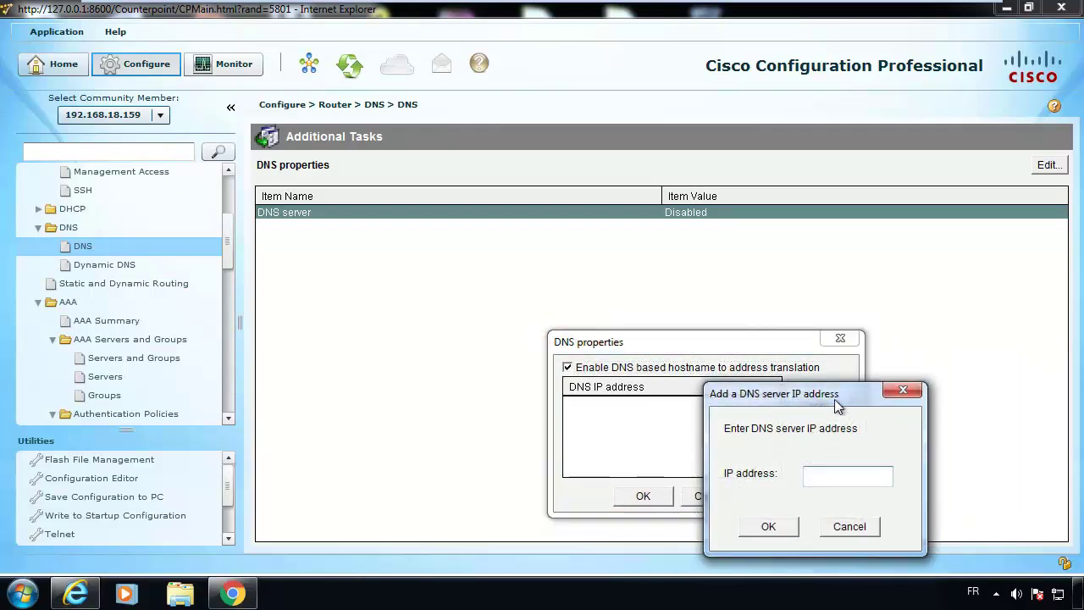
drag(837, 407, 502, 238)
click(511, 359)
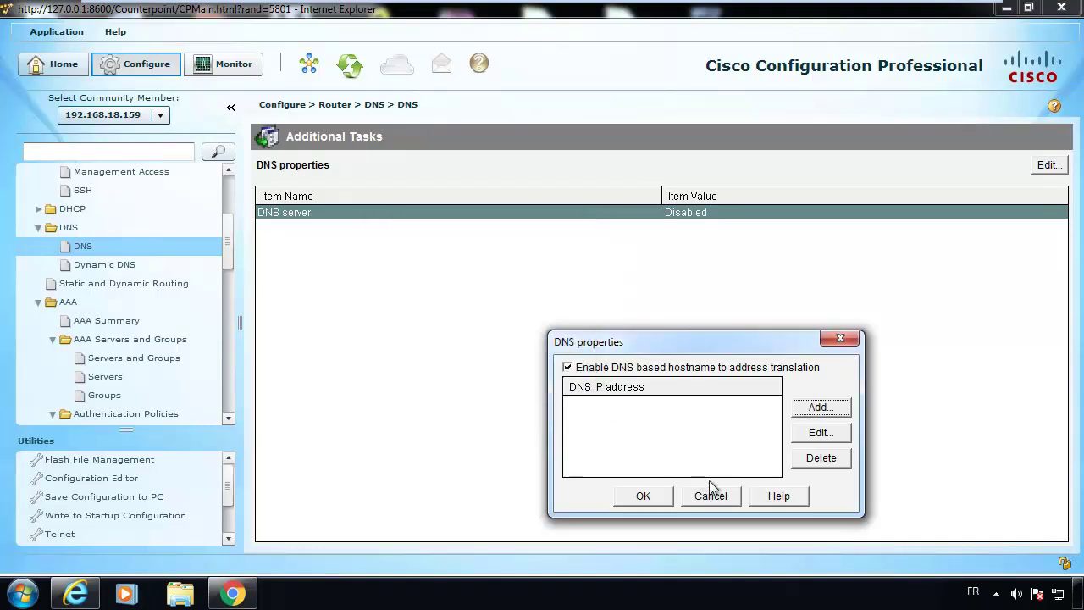
click(718, 495)
click(166, 320)
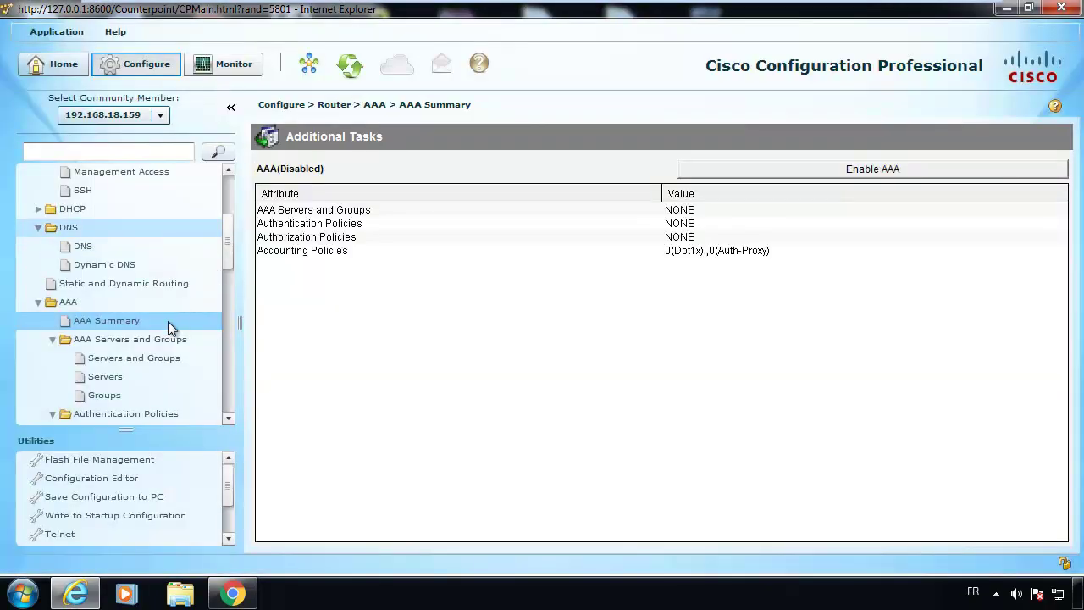
Expand ACL and go through the ACL Summary page to the ACL Editor.
drag(226, 241, 244, 306)
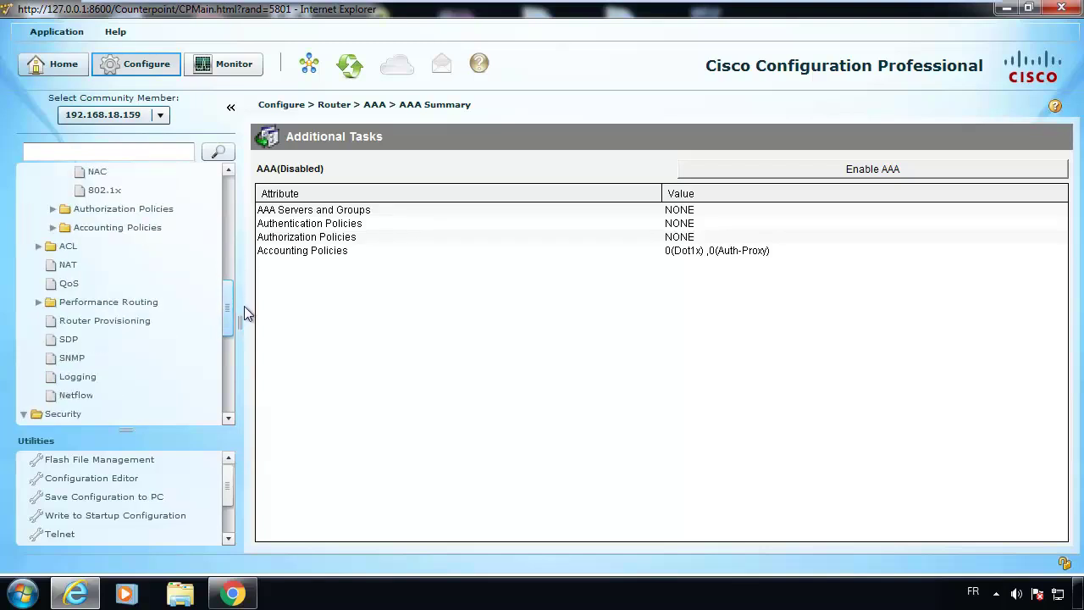
click(37, 247)
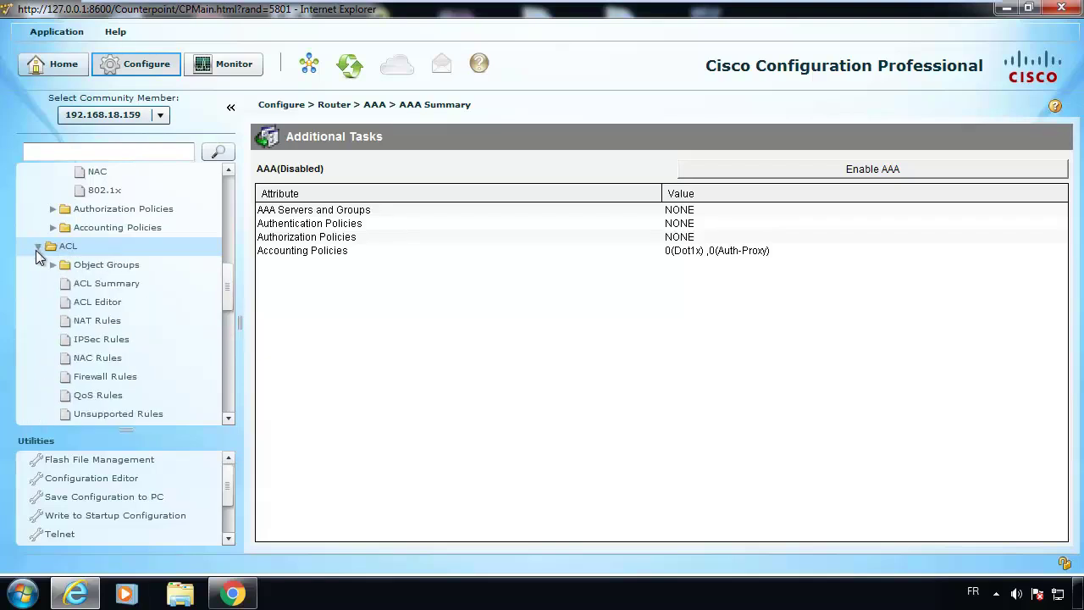
click(114, 281)
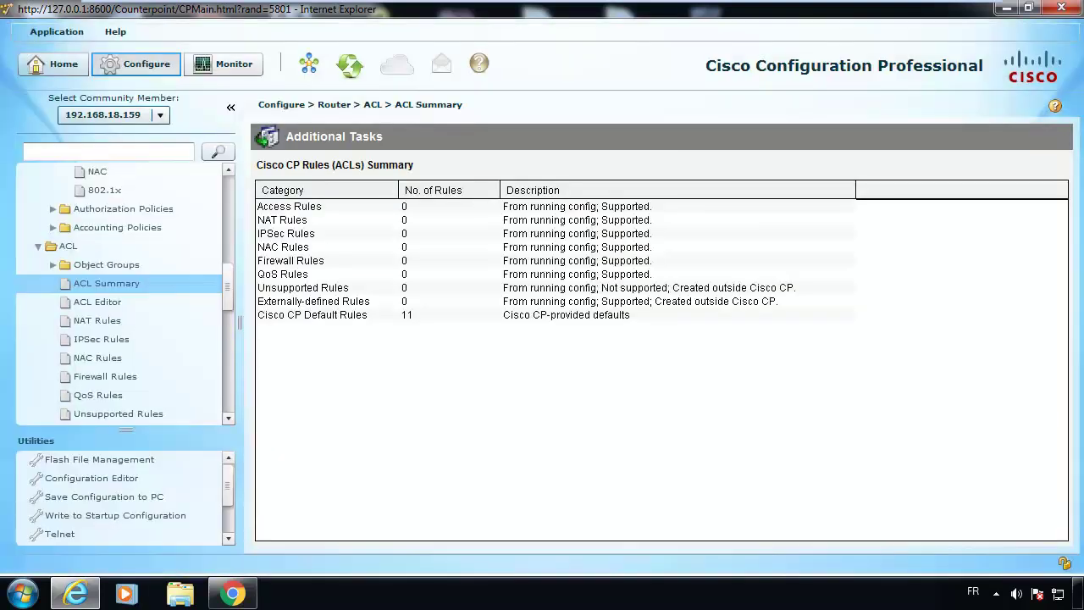
click(145, 302)
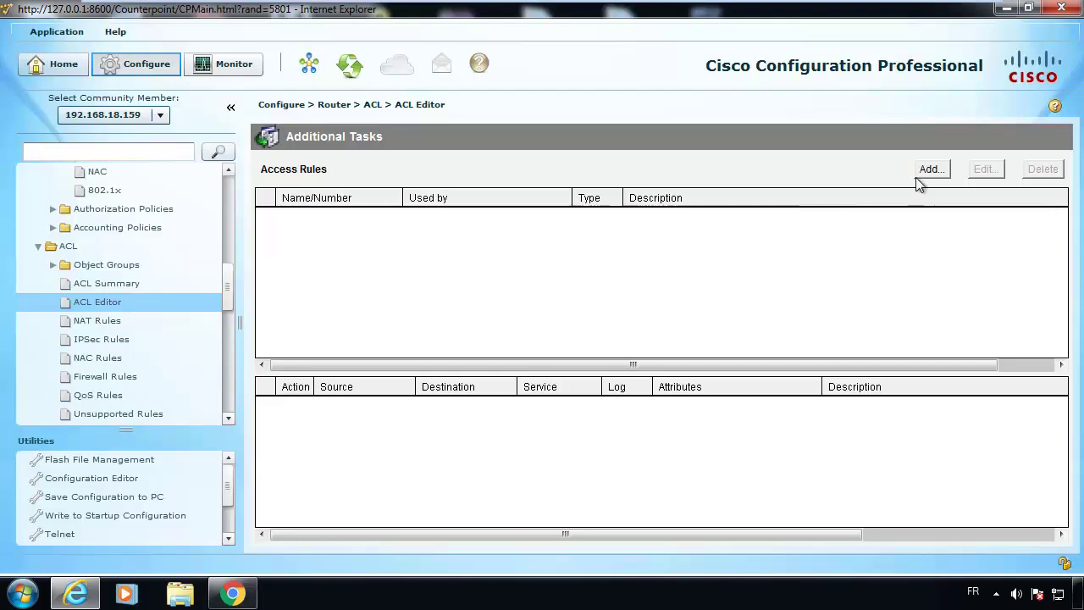
Draft a new Extended Rule access rule with an entry, then cancel both dialogs.
click(929, 171)
drag(774, 253, 577, 142)
click(773, 208)
click(683, 237)
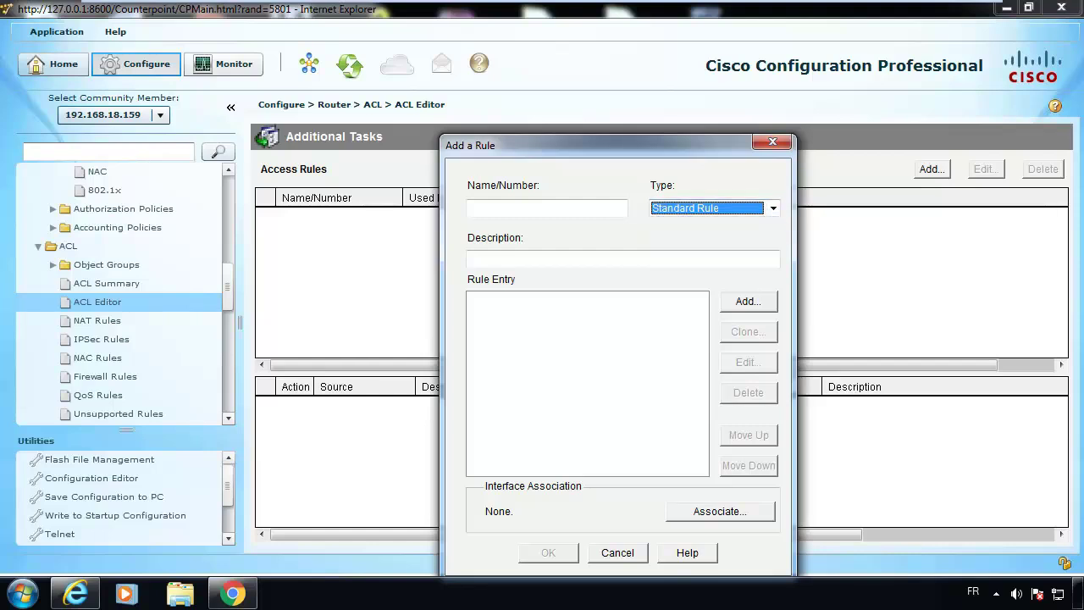
click(773, 209)
click(683, 222)
click(748, 302)
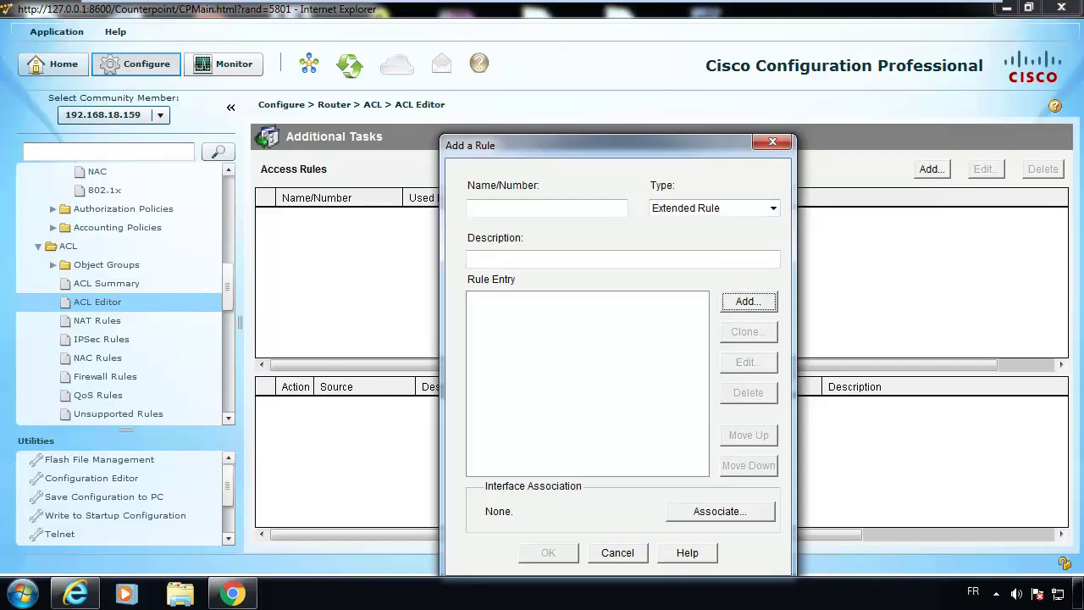
drag(669, 221, 399, 66)
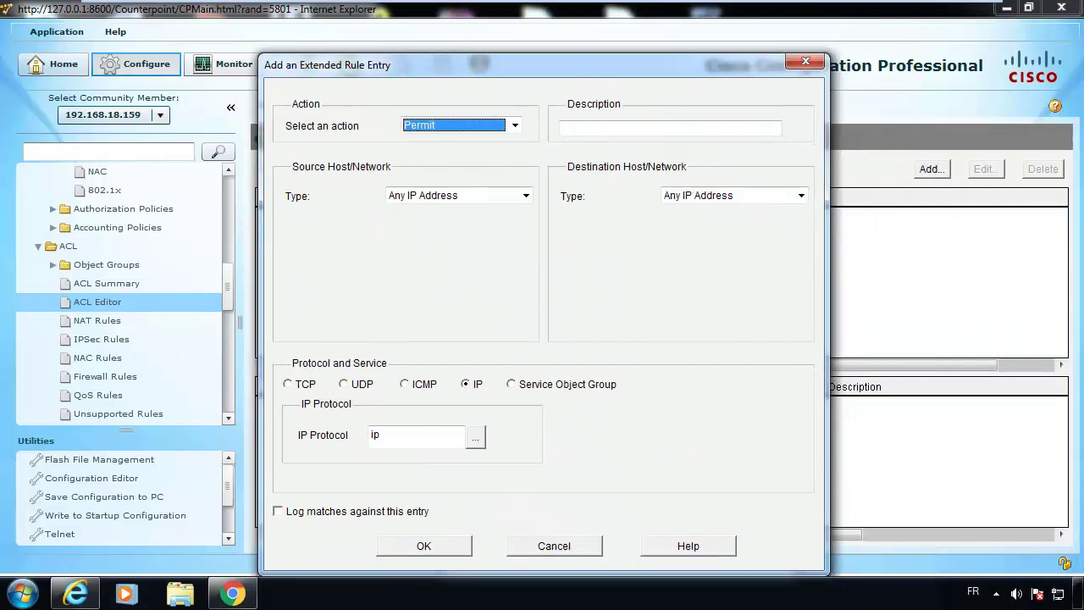
click(555, 546)
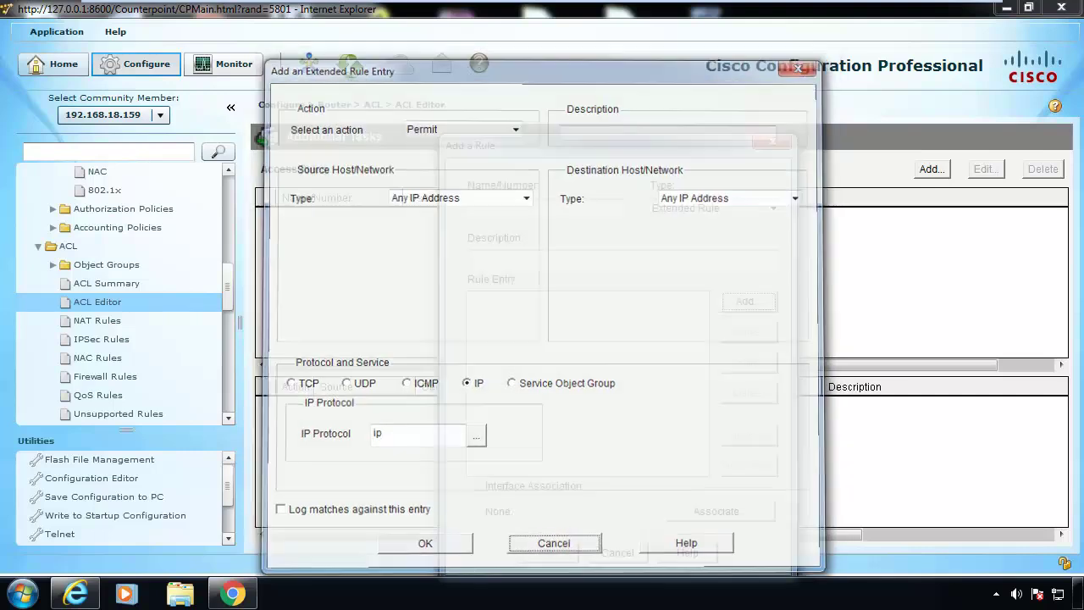
click(618, 550)
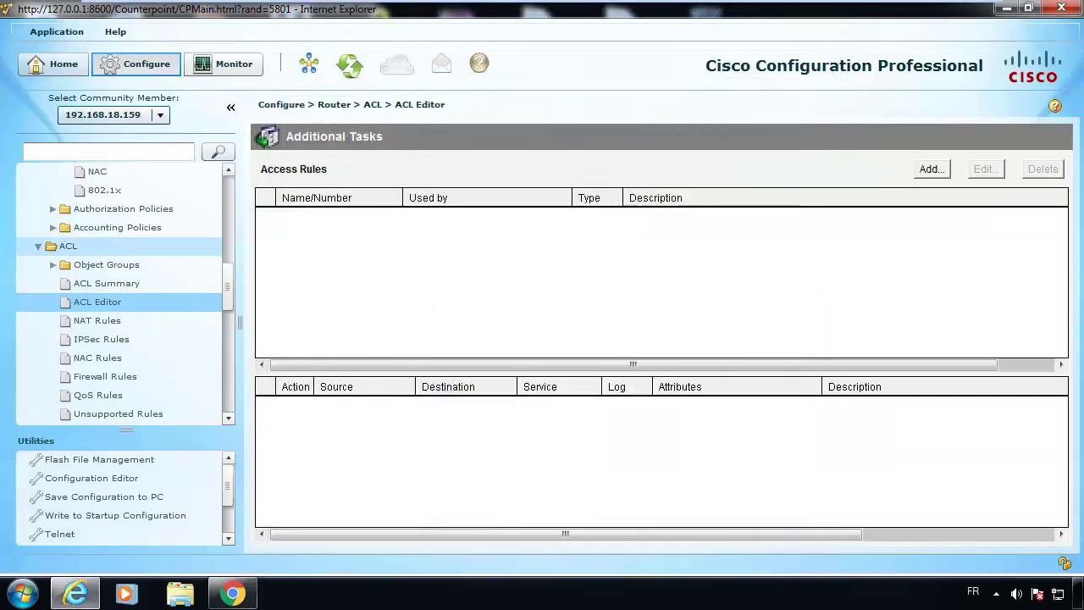
Collapse ACL and go to AAA Servers, then the Servers and Groups overview.
click(39, 246)
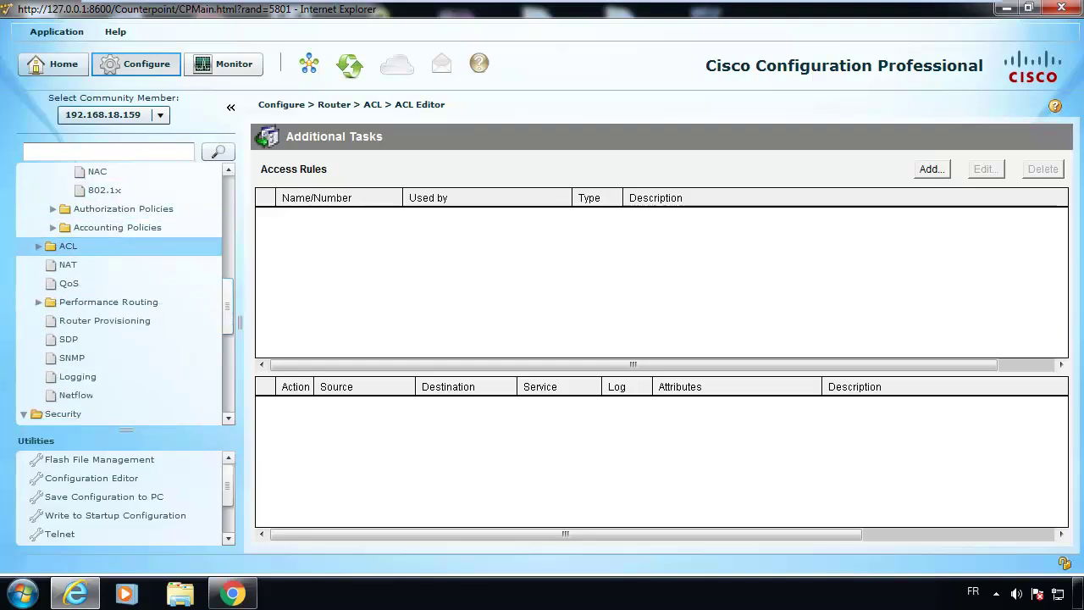
scroll(119, 296, up, 8)
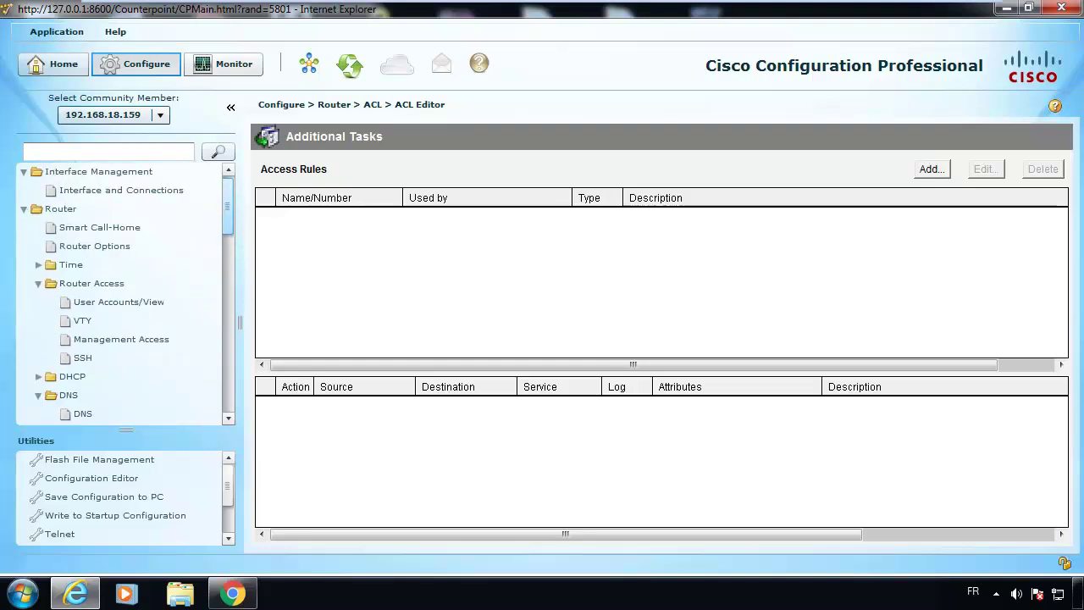
scroll(119, 297, down, 4)
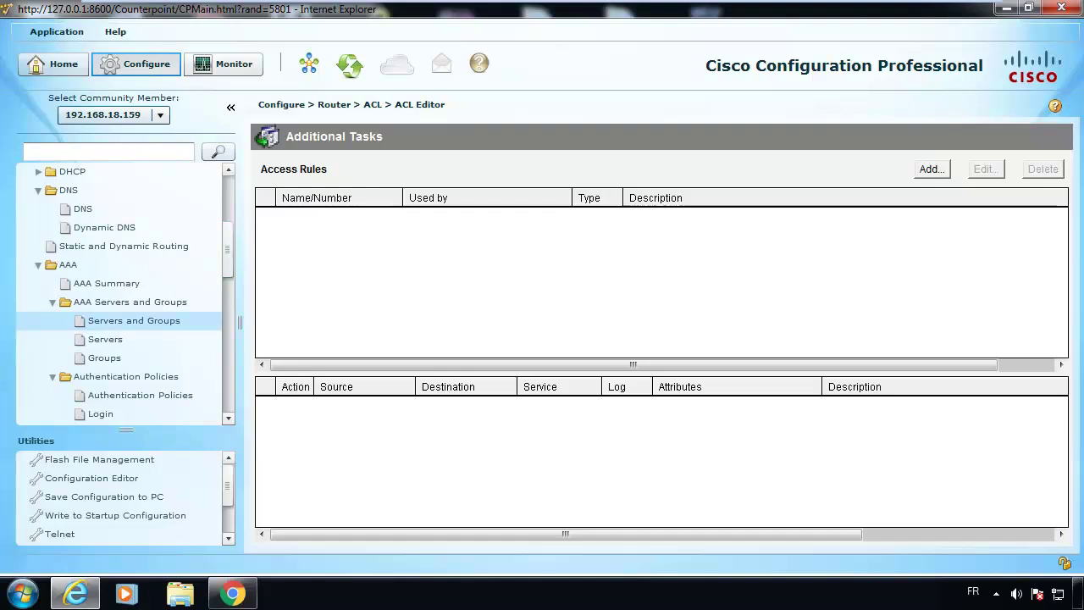
click(135, 339)
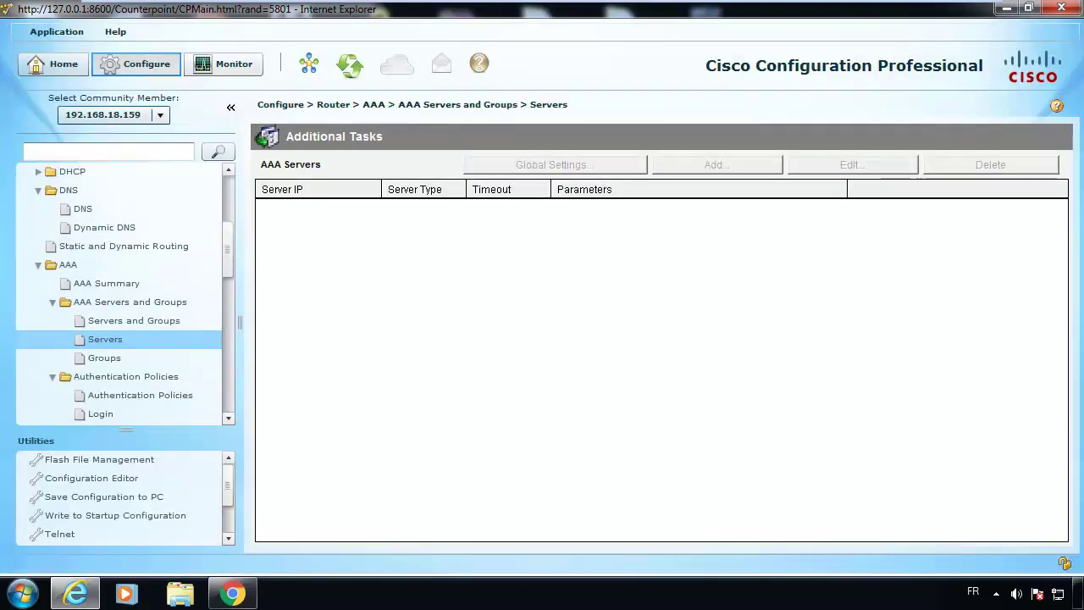
click(188, 320)
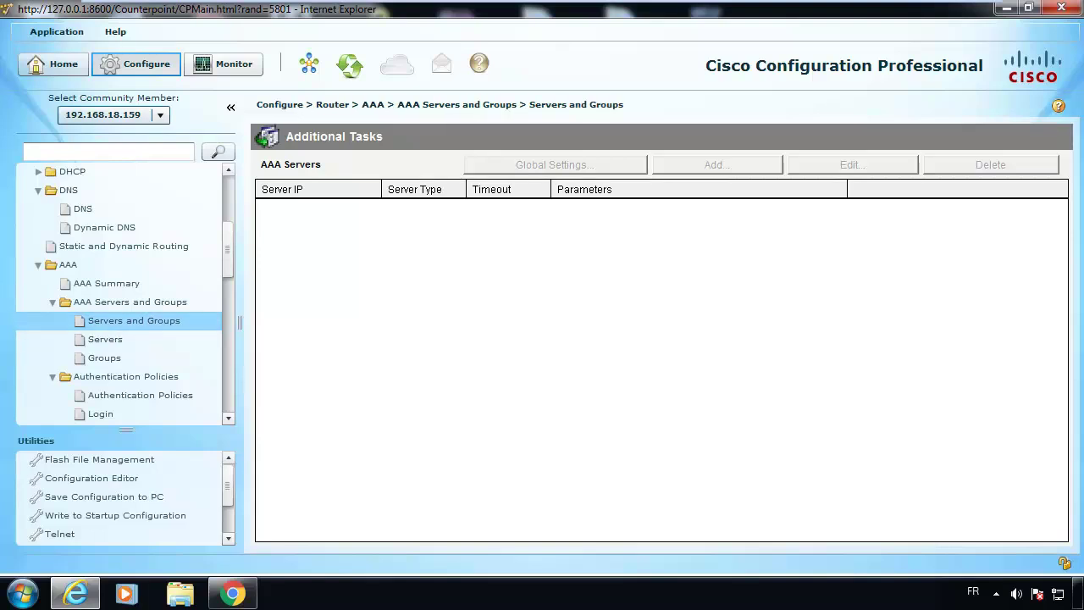